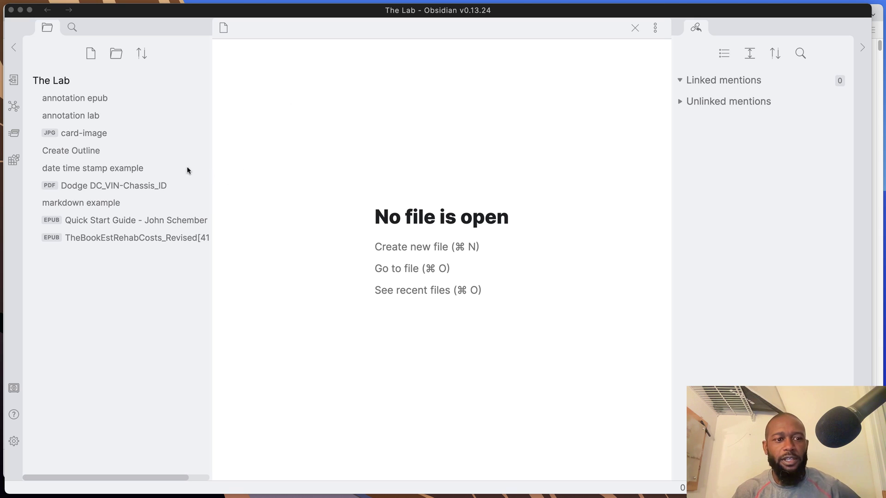
Open the 'date time stamp example' note and inspect its Log stamps, such as 08:35 and 2022-02-08.
click(145, 177)
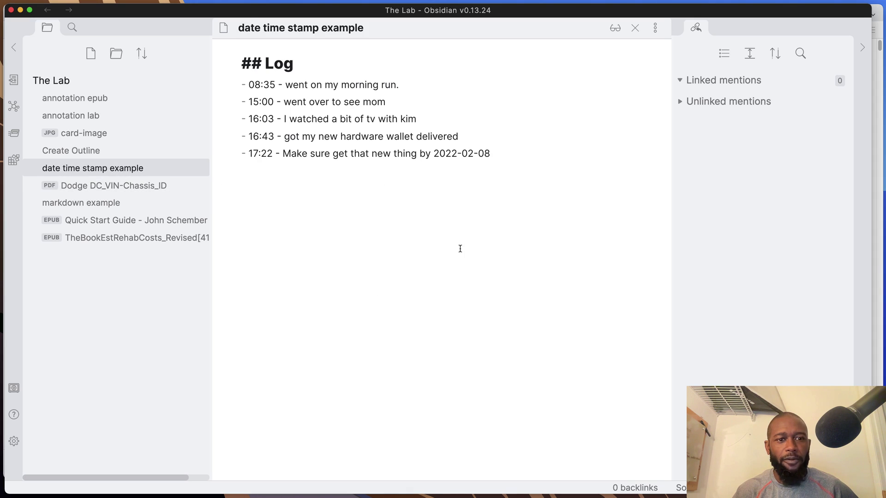
click(295, 70)
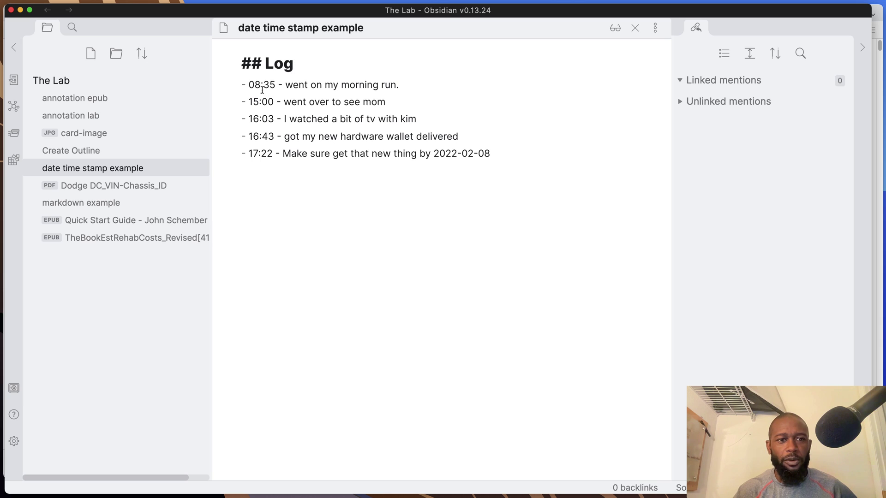
drag(248, 84, 280, 103)
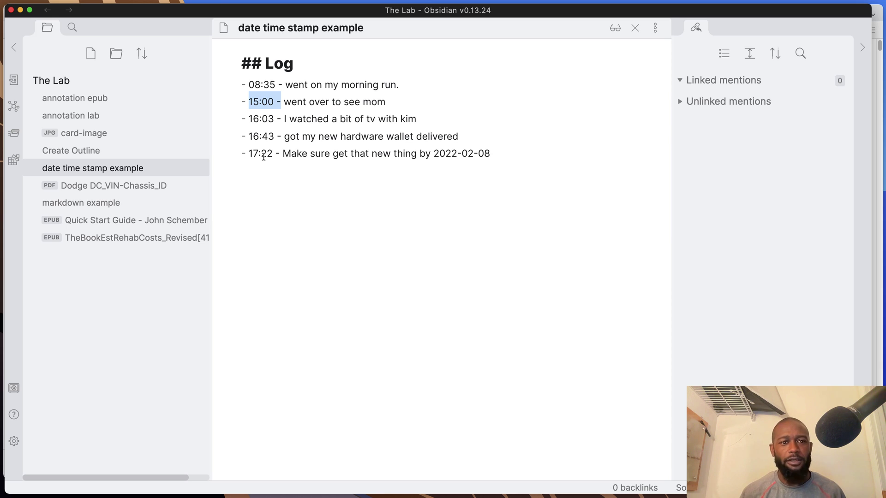
click(382, 155)
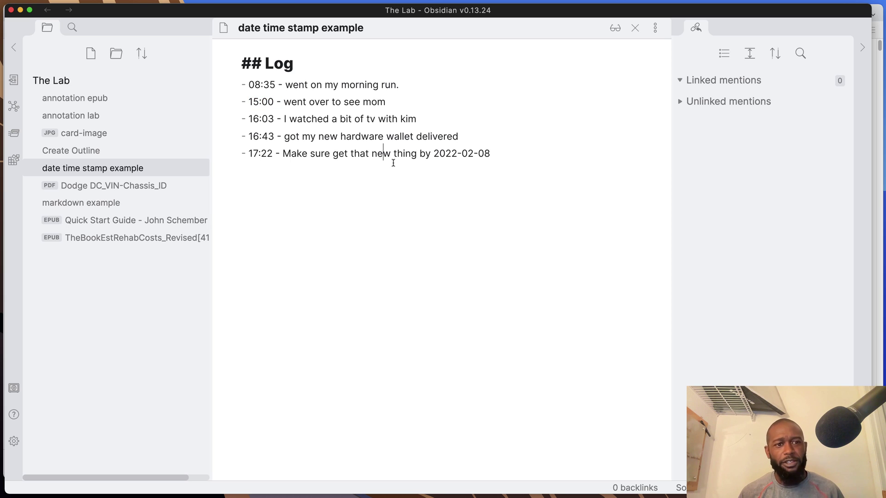
click(248, 84)
drag(248, 85, 278, 86)
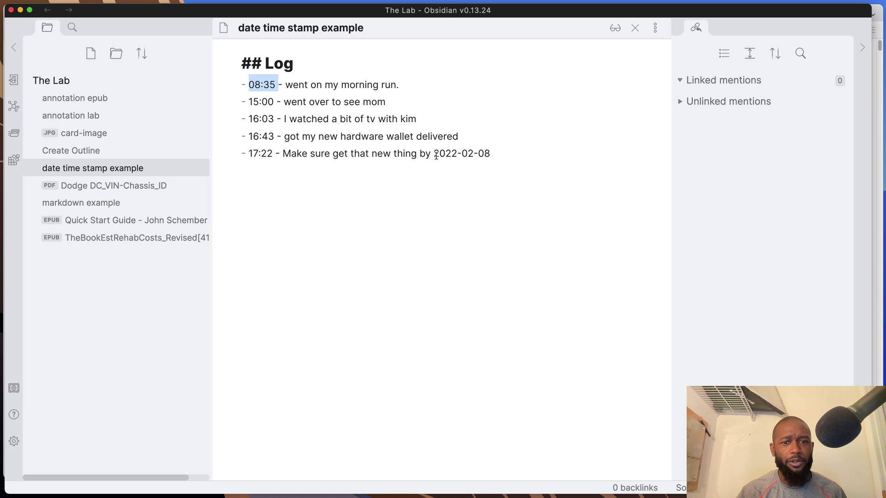
drag(434, 154, 509, 153)
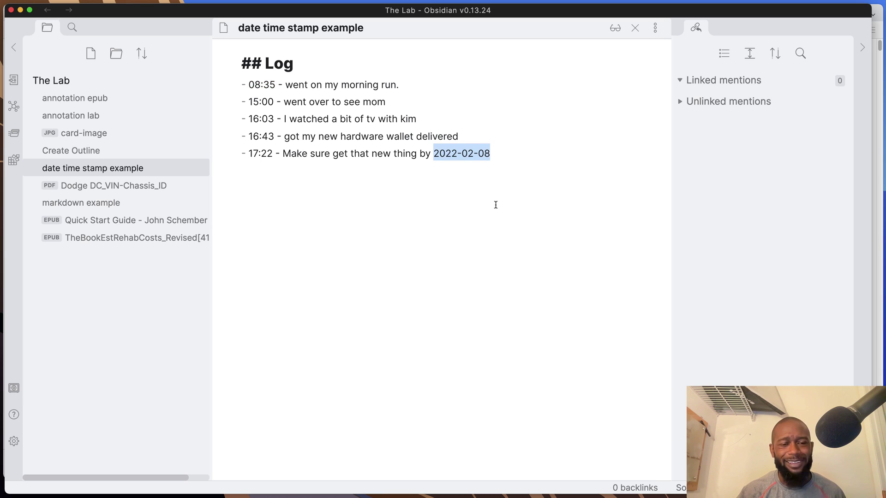
Search the community plugin browser for 'timestamper', then install and enable TimeStamper.
click(13, 444)
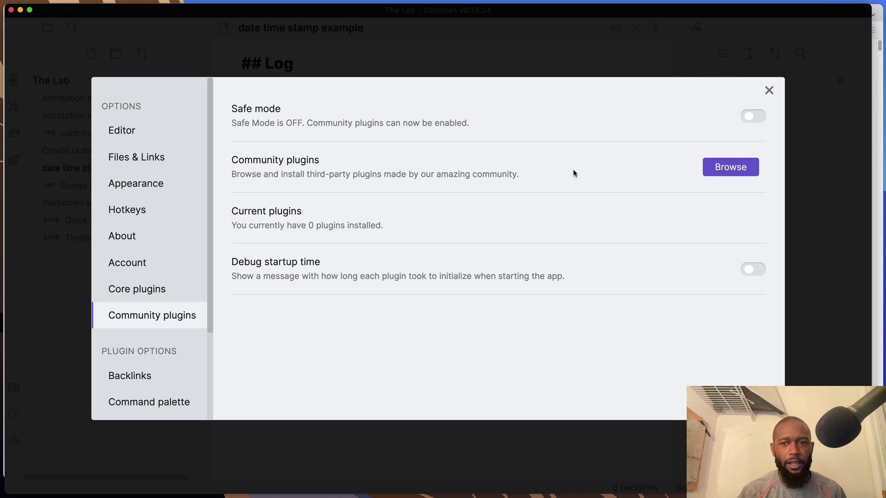
click(730, 167)
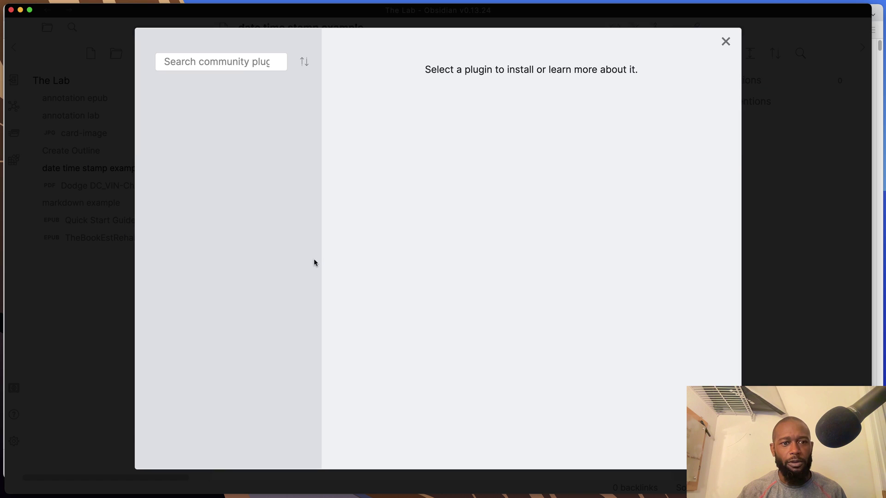
click(224, 62)
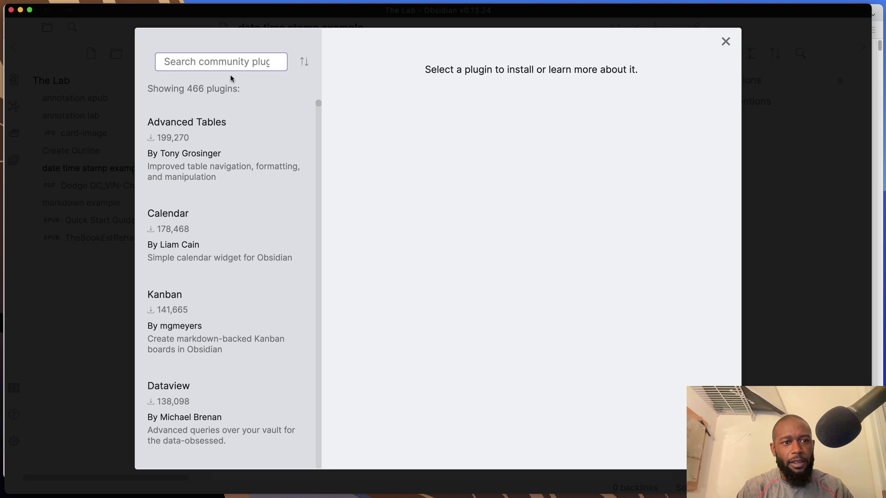
text(time)
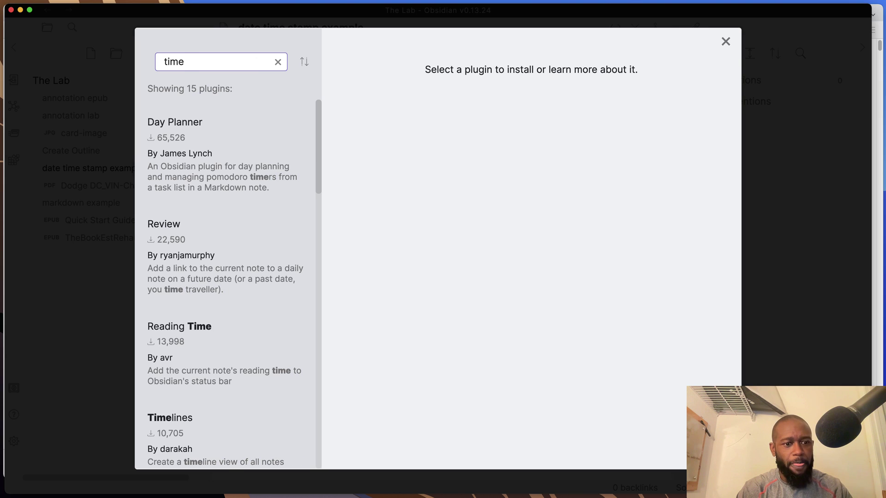
text(sta)
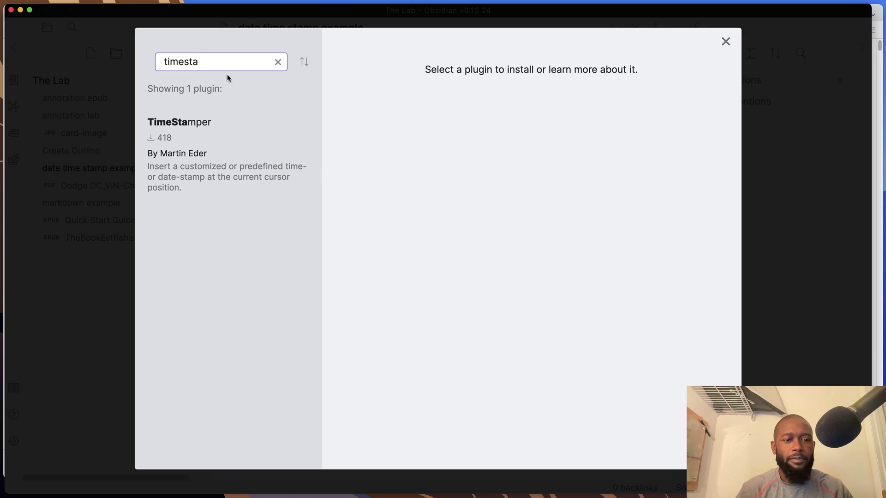
click(214, 157)
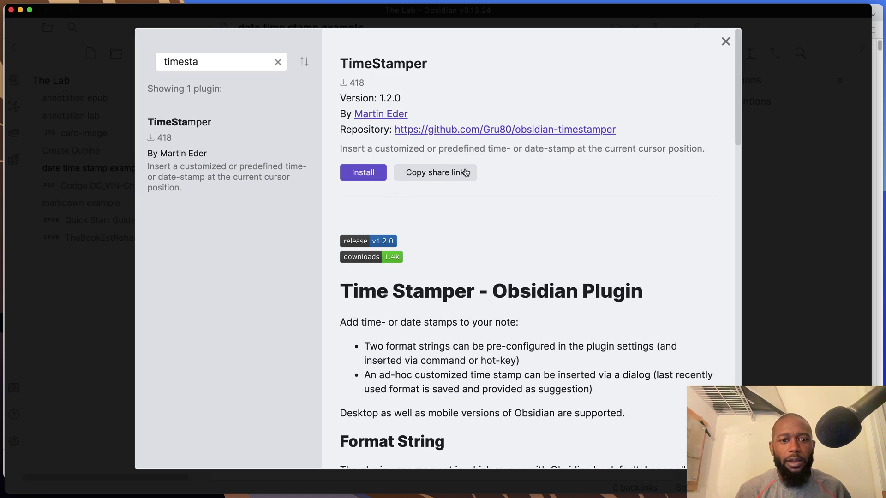
click(364, 173)
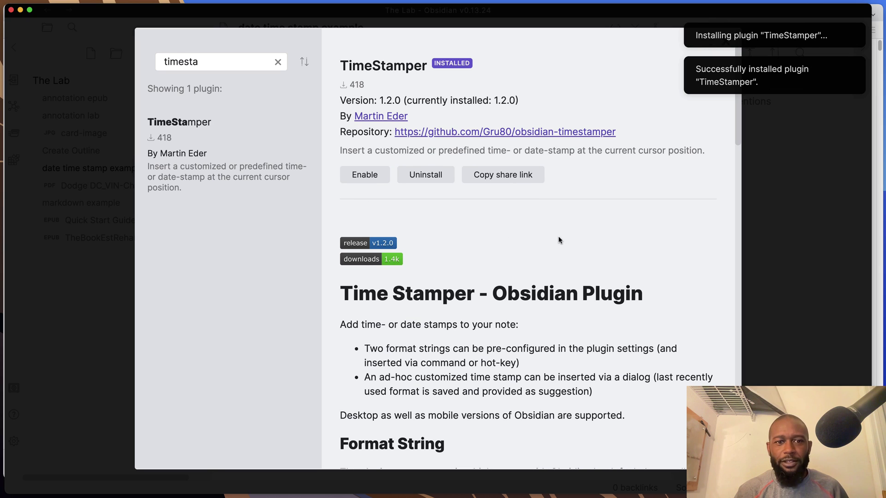
click(367, 175)
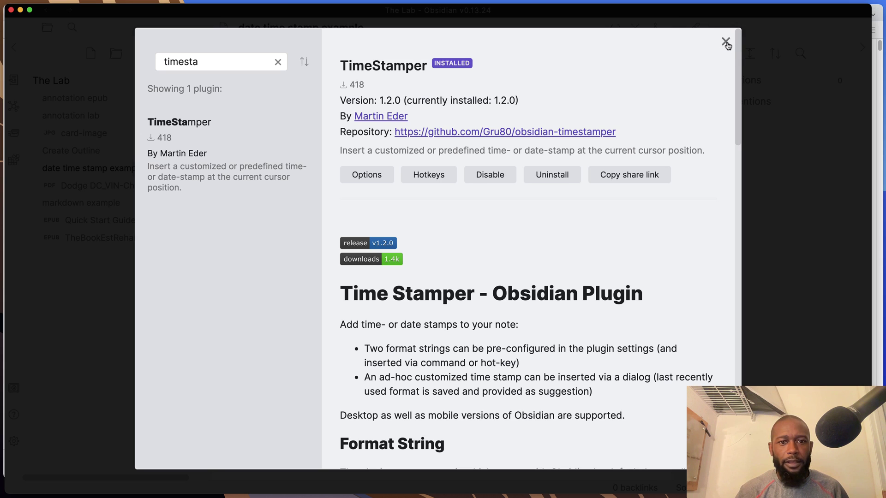
Bind ⌘⇧M to TimeStamper's 'Insert custom time/date stamp' command and close Settings.
click(429, 175)
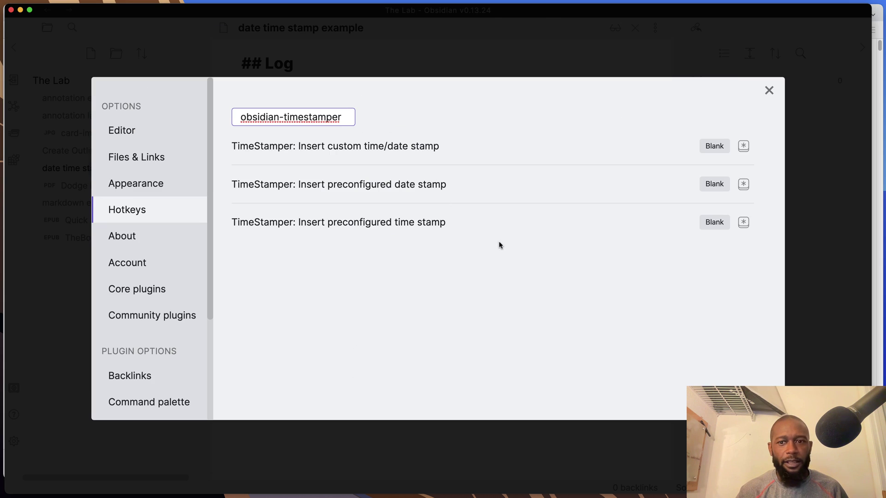
click(743, 146)
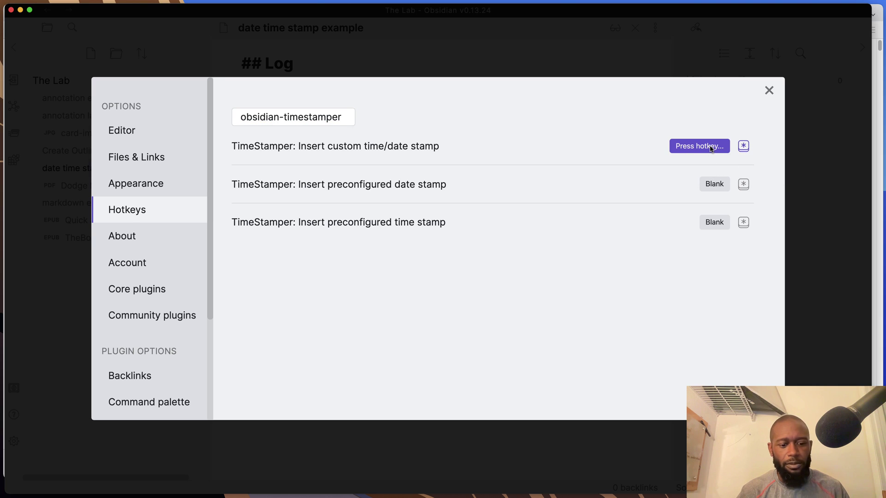
key(super+shift+m)
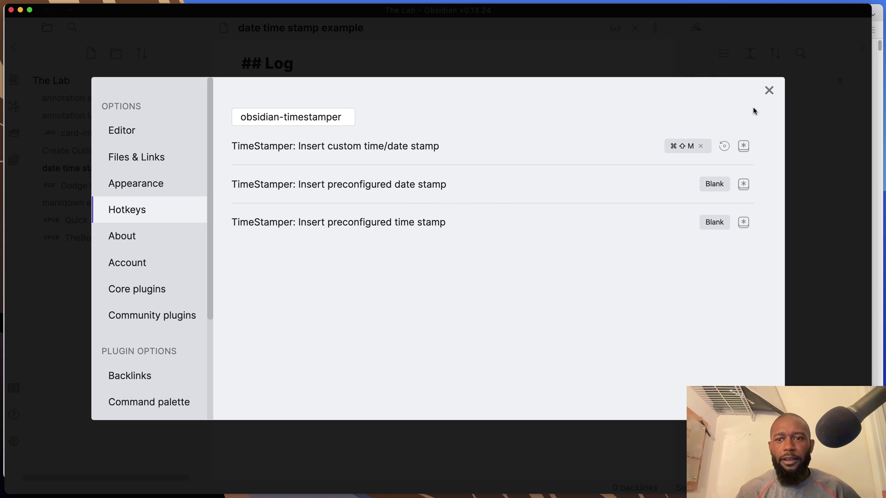
click(768, 90)
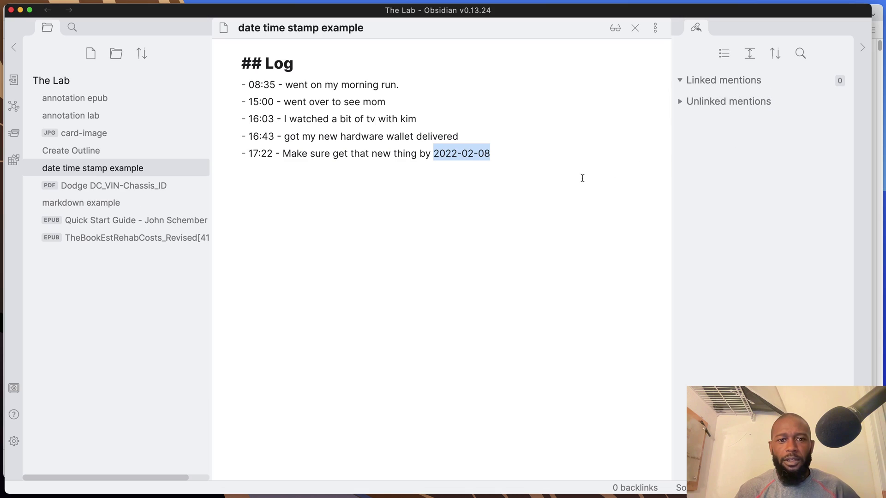
Add a new Log item with the preconfigured time stamp 04:03:29.
click(501, 149)
key(Return)
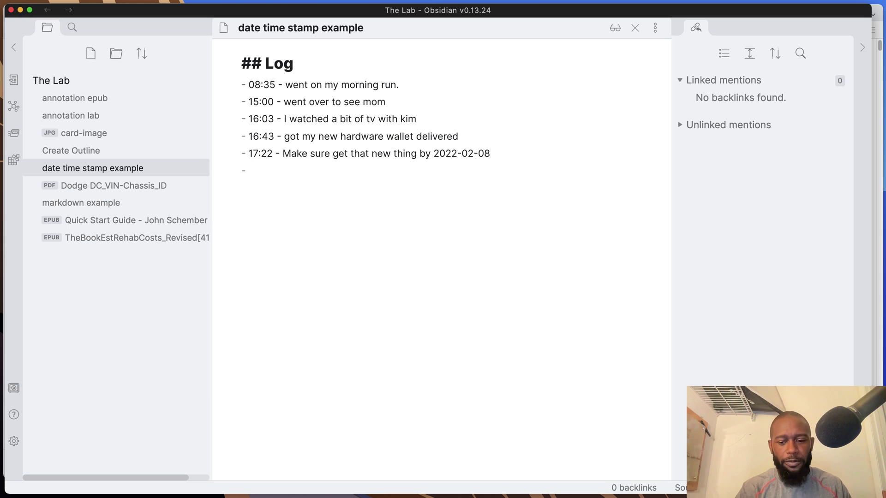
key(super+p)
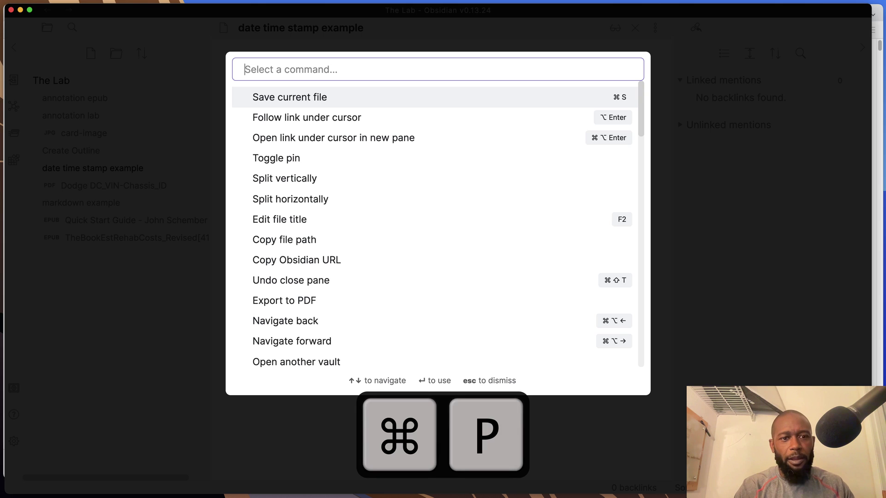
text(times)
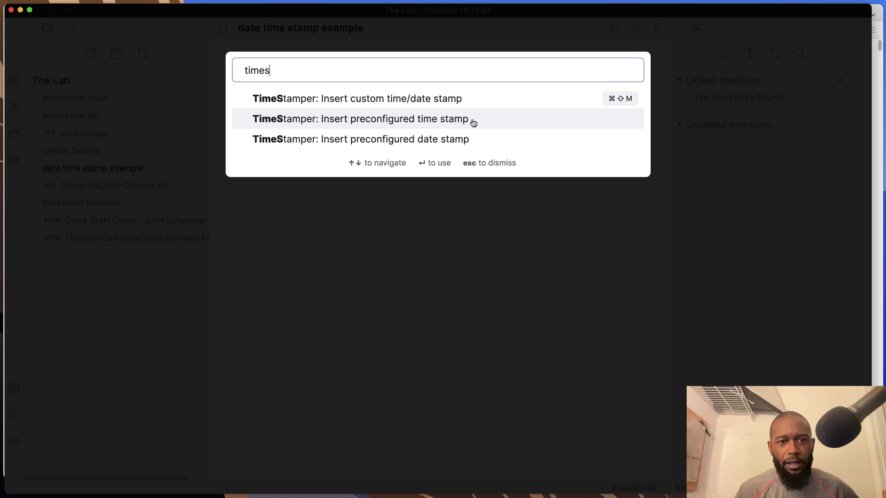
click(486, 121)
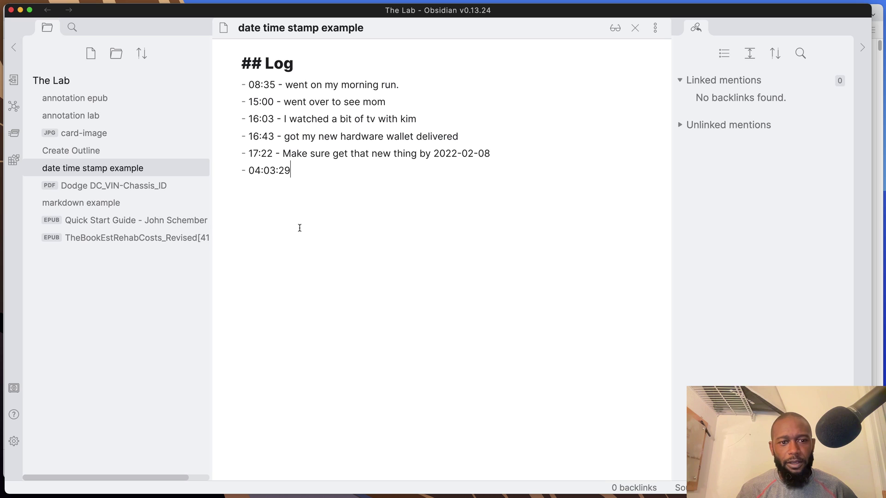
Add the preconfigured date stamp 2022-02-06 as the next item, then bring up the custom stamp prompt.
key(Return)
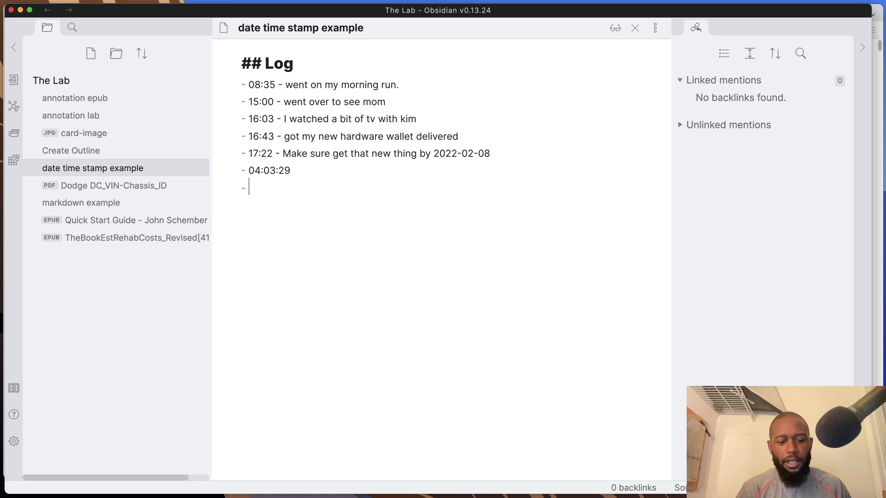
key(cmd+p)
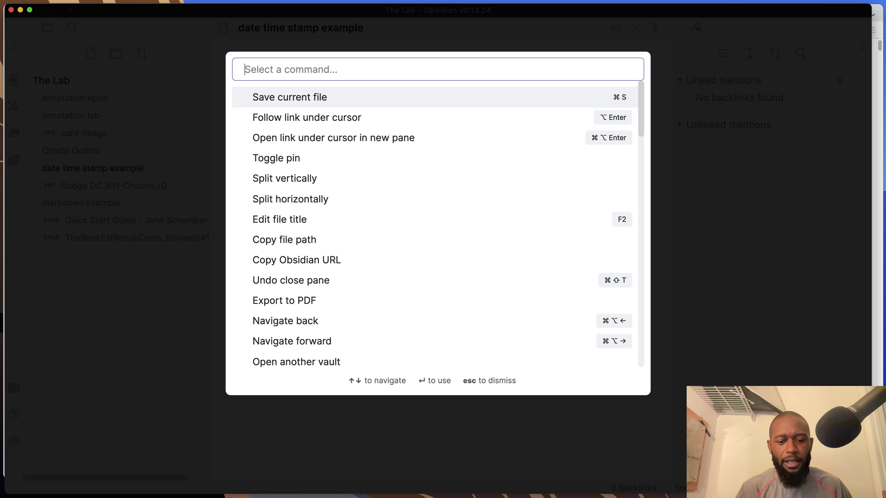
text(times)
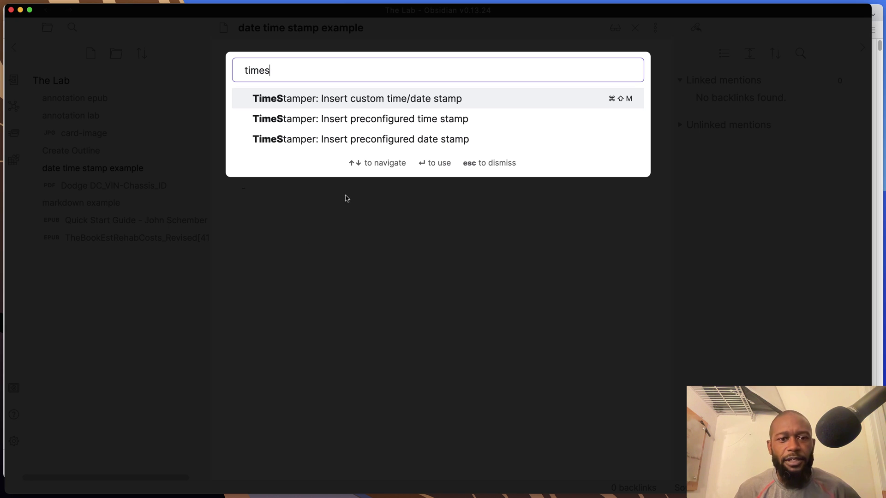
click(473, 141)
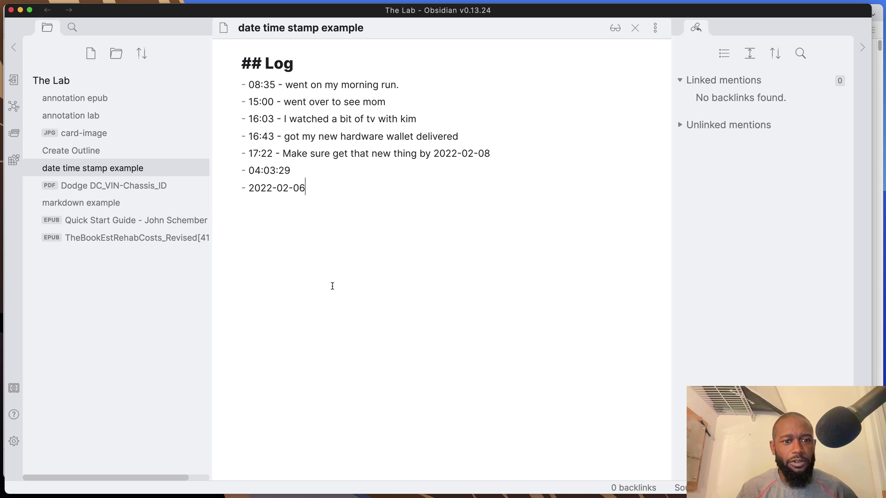
key(Return)
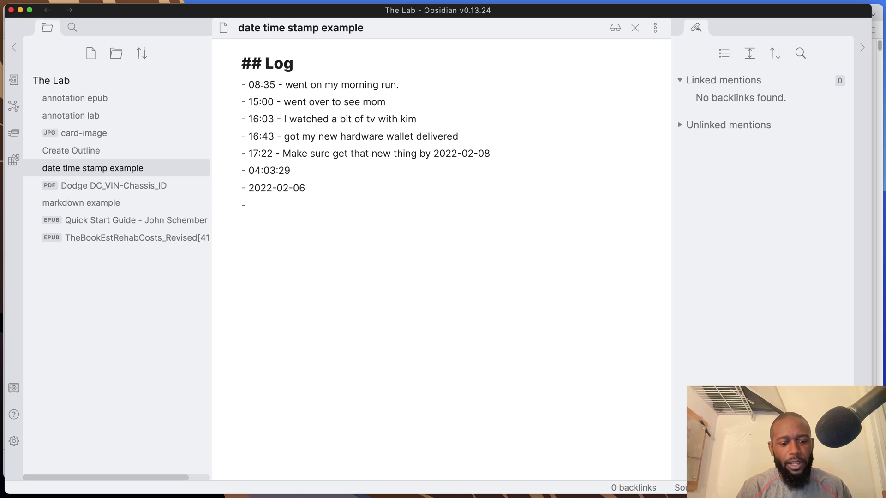
key(shift+super+m)
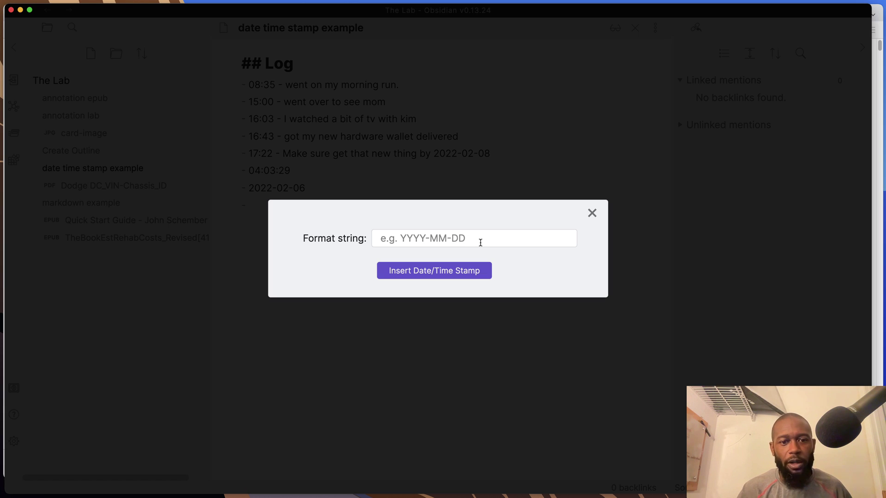
Insert a custom stamp with format 'YYYY-MM-dd HH:mm:ss', giving 2022-02-Su 16:04:17.
click(480, 242)
text(YYYY)
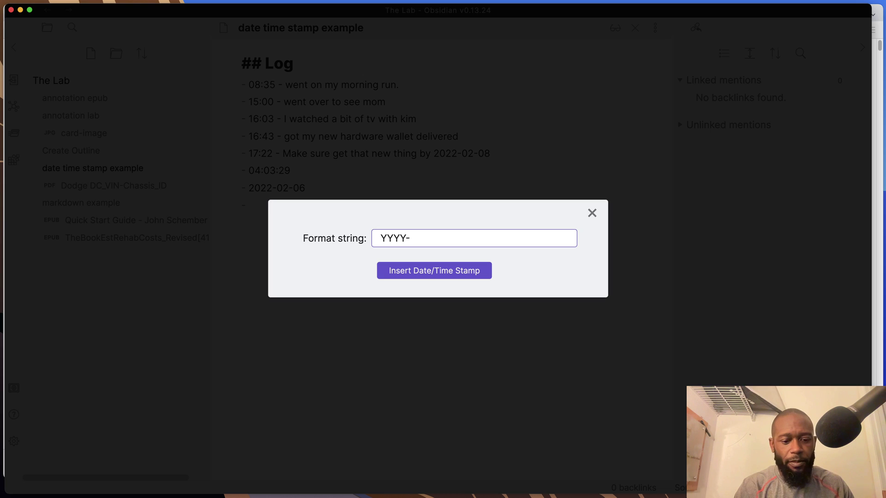
text(-MM)
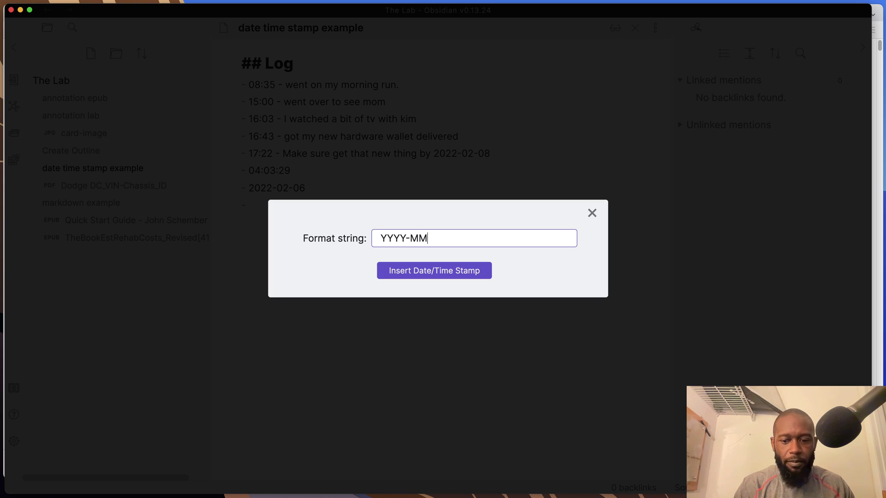
text(-dd)
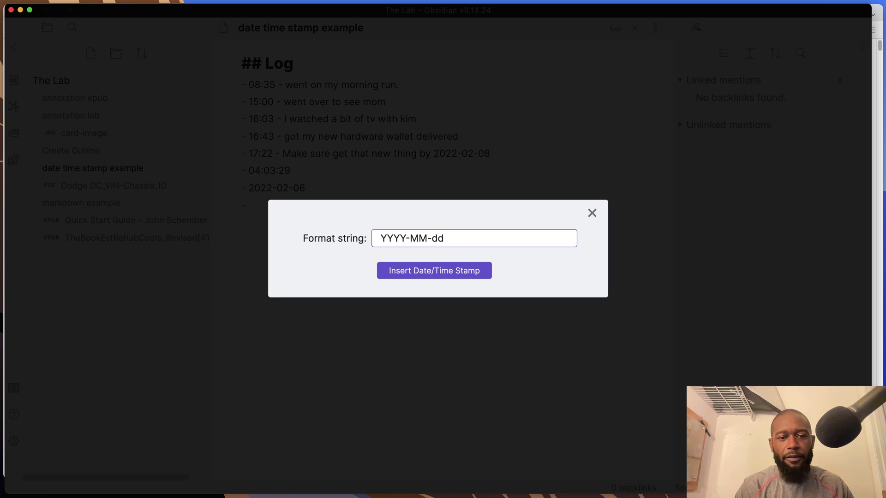
text( H)
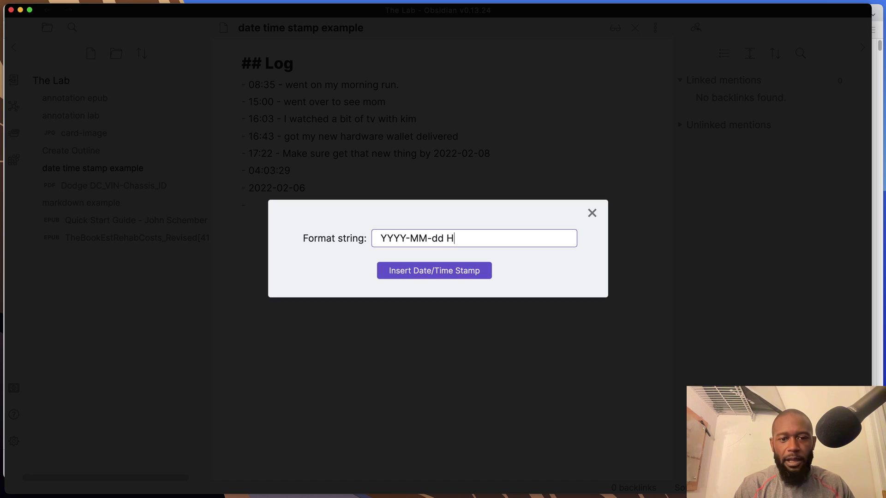
text(H:mm:ss)
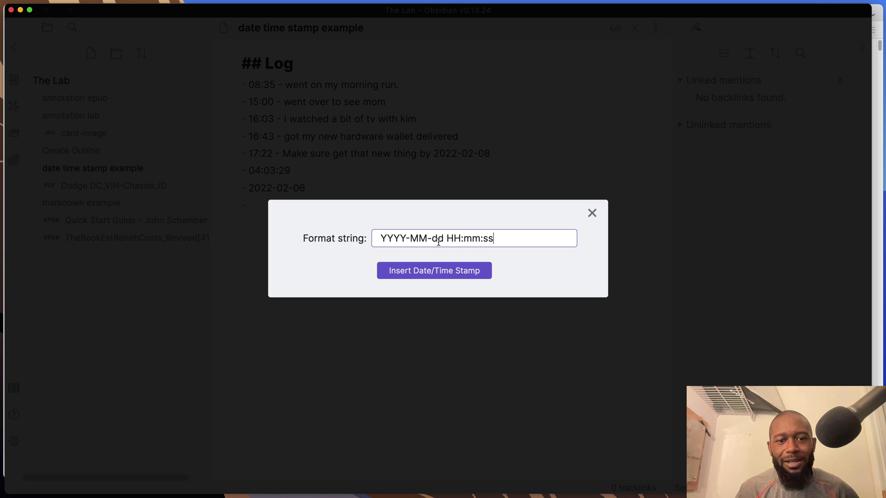
click(429, 274)
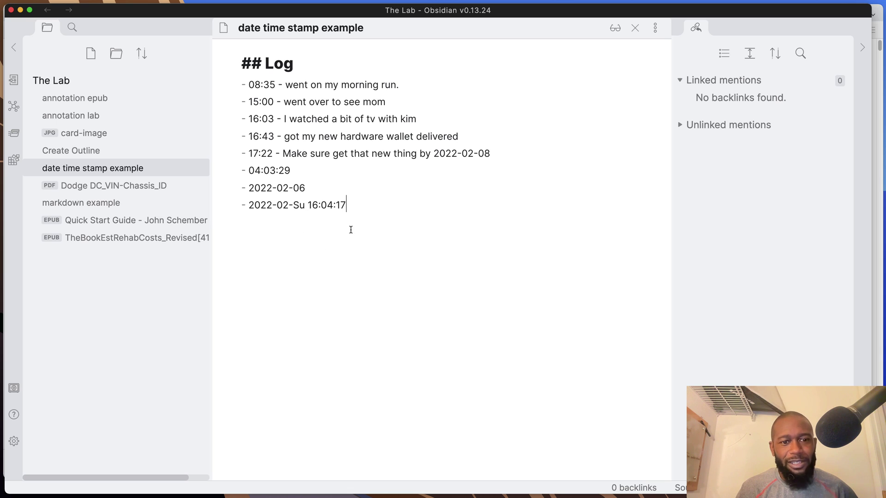
key(Return)
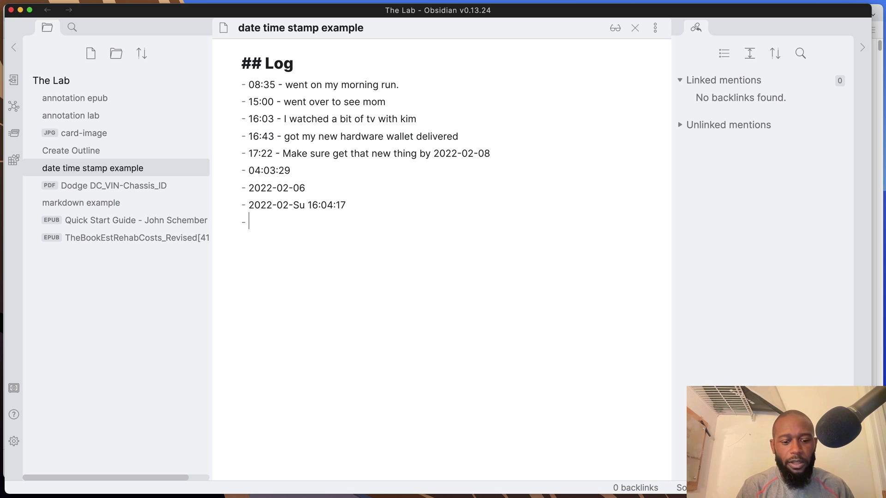
key(super+shift+d)
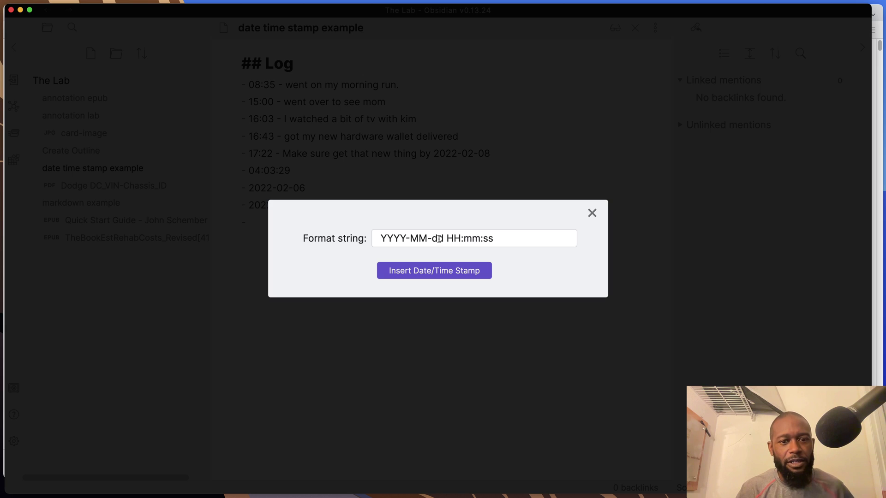
double_click(438, 238)
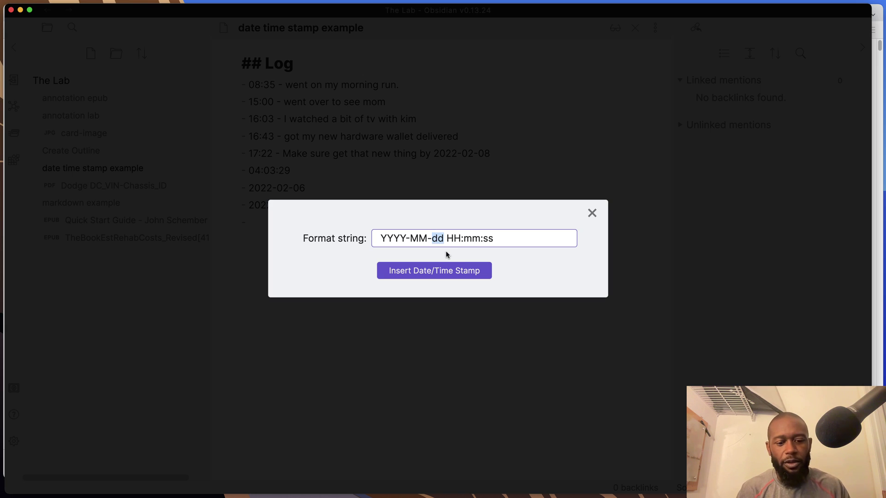
text(DD)
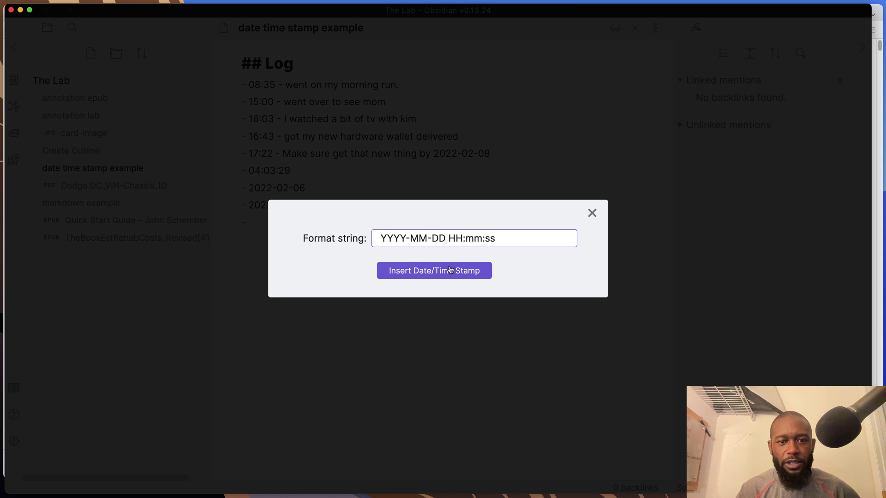
click(444, 271)
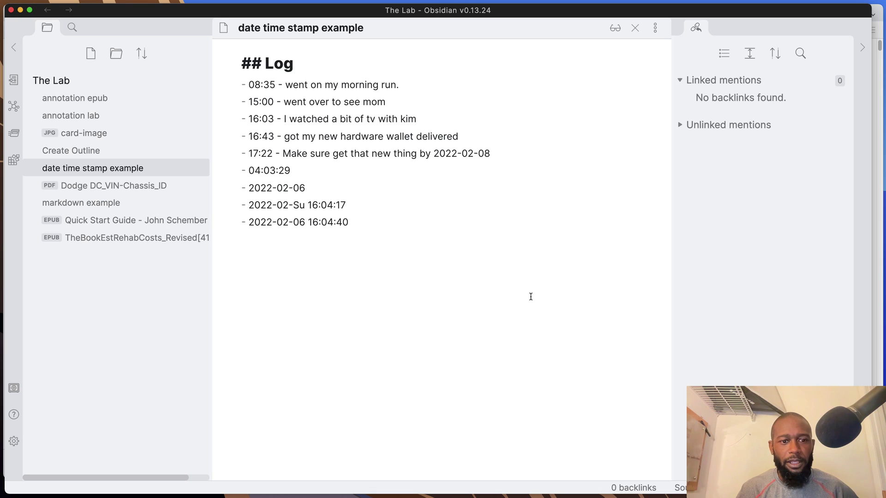
key(Left)
key(Left)
key(Left)
key(Left)
key(Left)
key(Left)
key(Left)
key(Left)
key(Left)
key(shift+alt+Left)
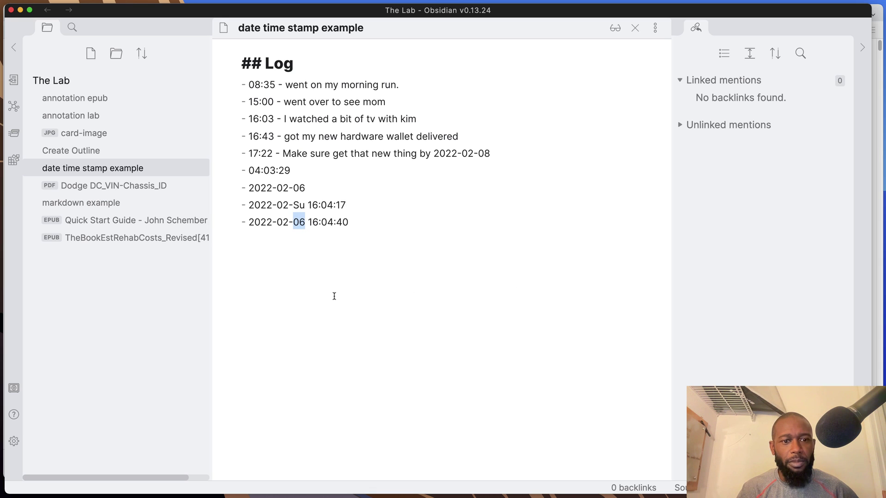
In TimeStamper settings, review the YYYY-MM-DD and hh:mm:ss templates and turn on Insert line break.
click(309, 285)
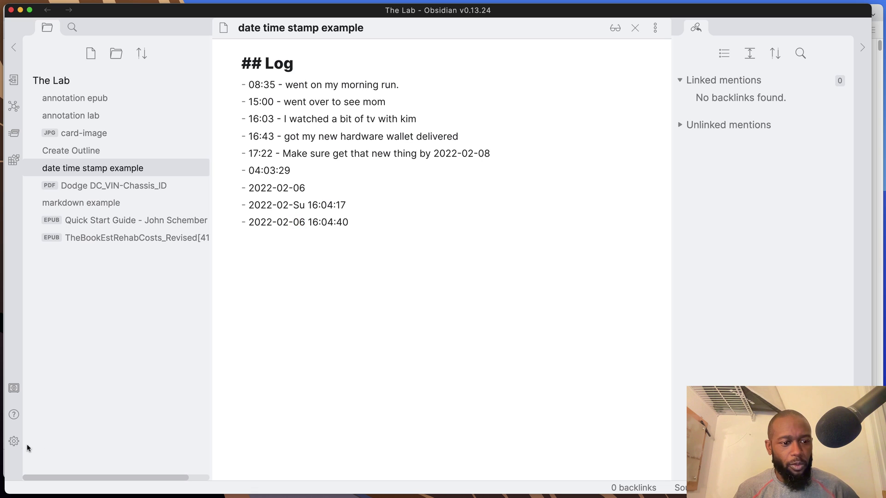
click(14, 441)
scroll(171, 408, down, 5)
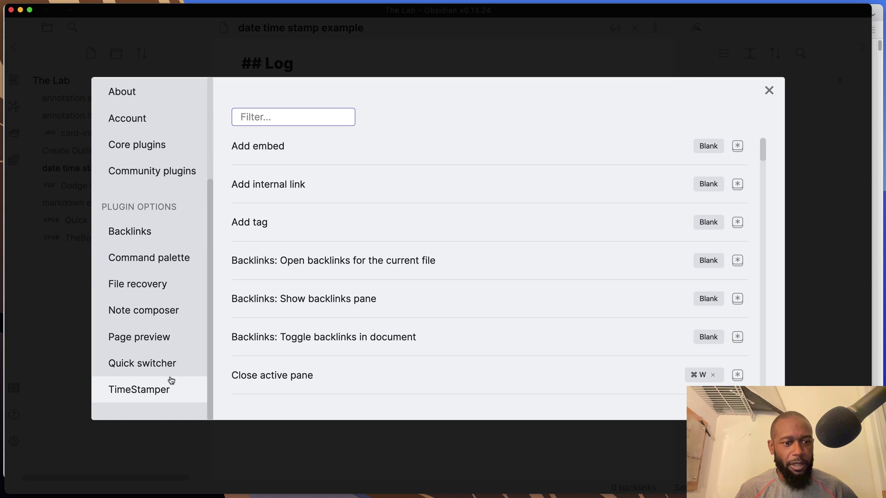
click(161, 390)
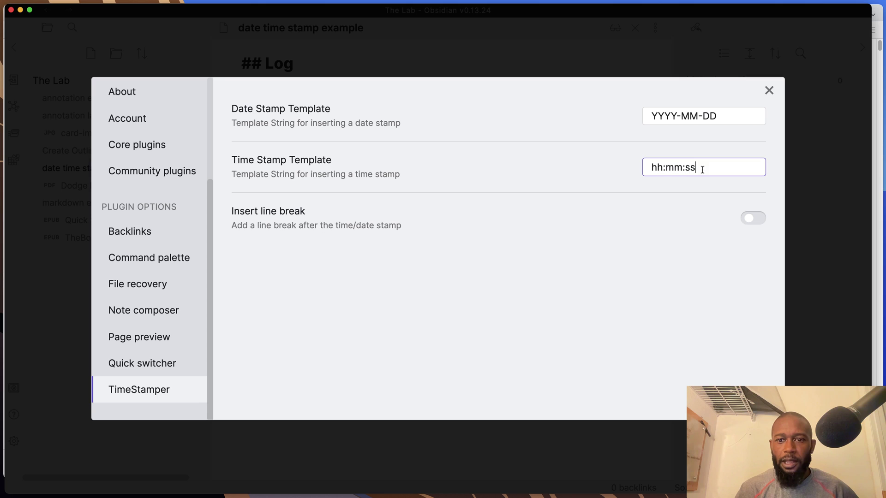
drag(702, 172, 603, 176)
click(720, 117)
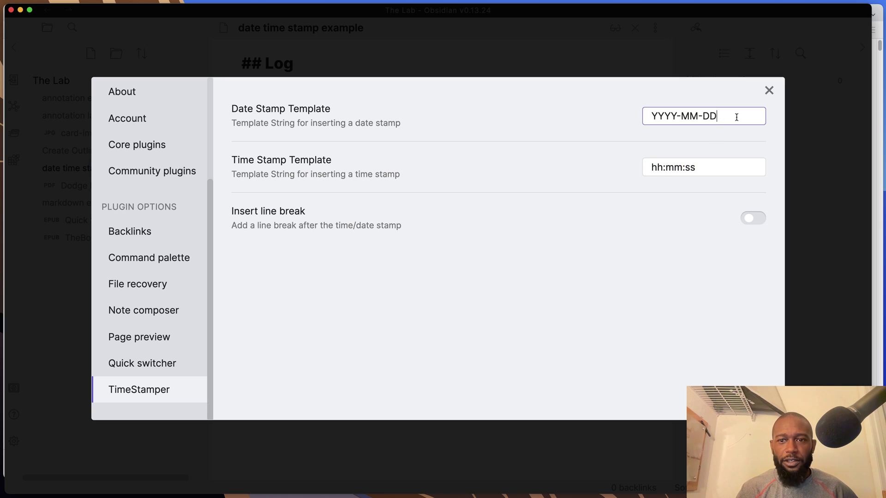
drag(737, 117, 624, 121)
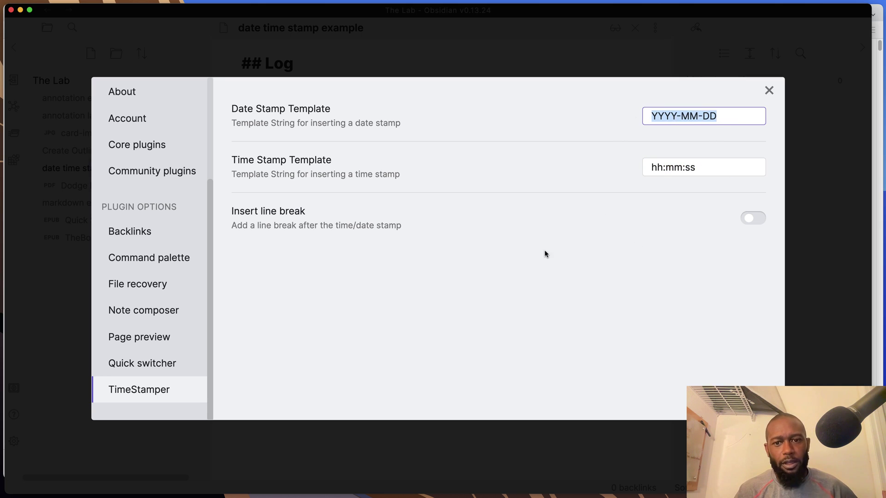
click(713, 170)
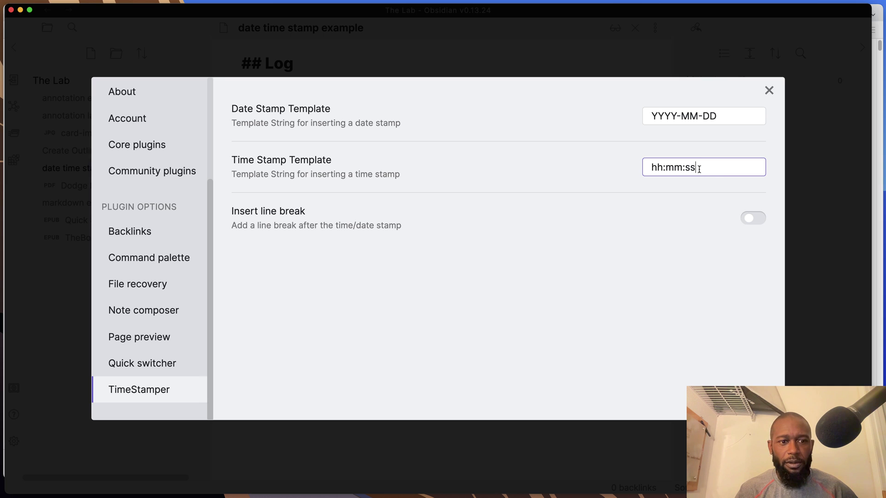
click(754, 219)
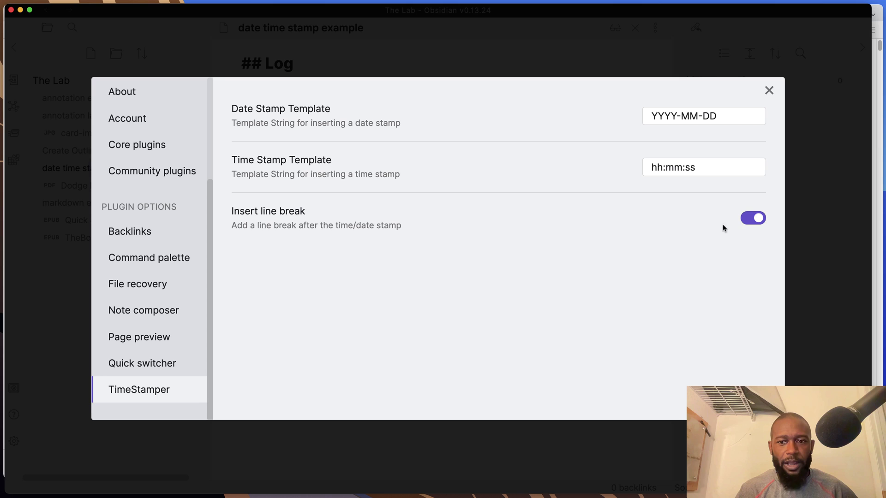
click(707, 172)
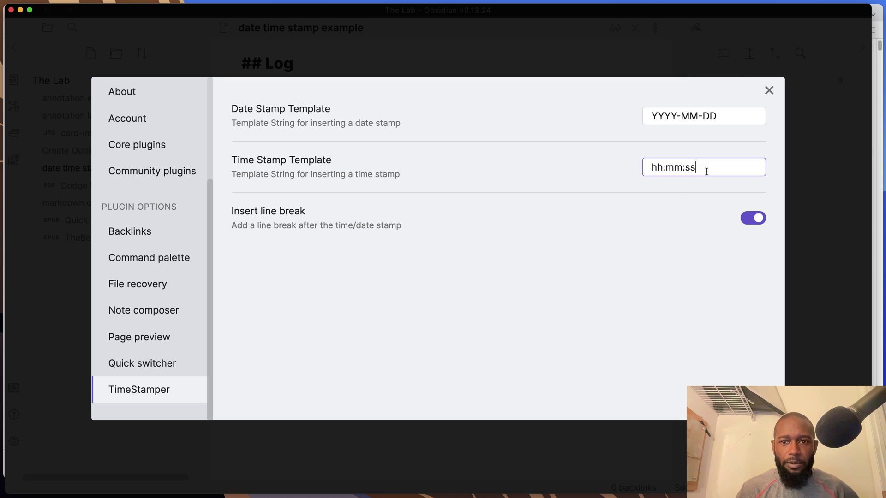
click(717, 116)
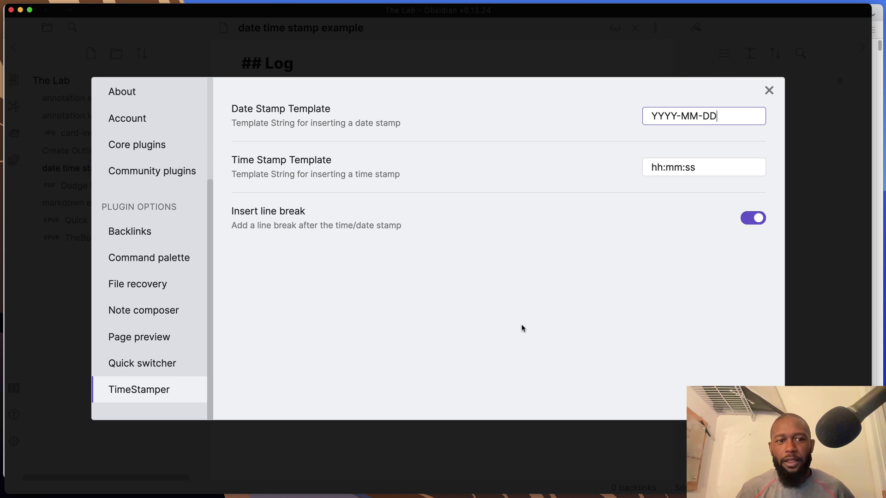
Find 'natur' in the plugin browser, install and enable Natural Language Dates 0.6.1, and open its options.
click(180, 173)
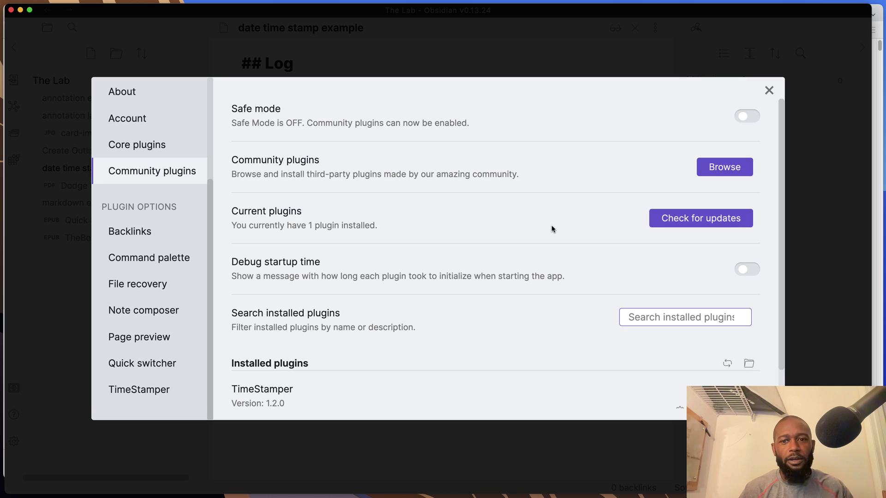
click(718, 169)
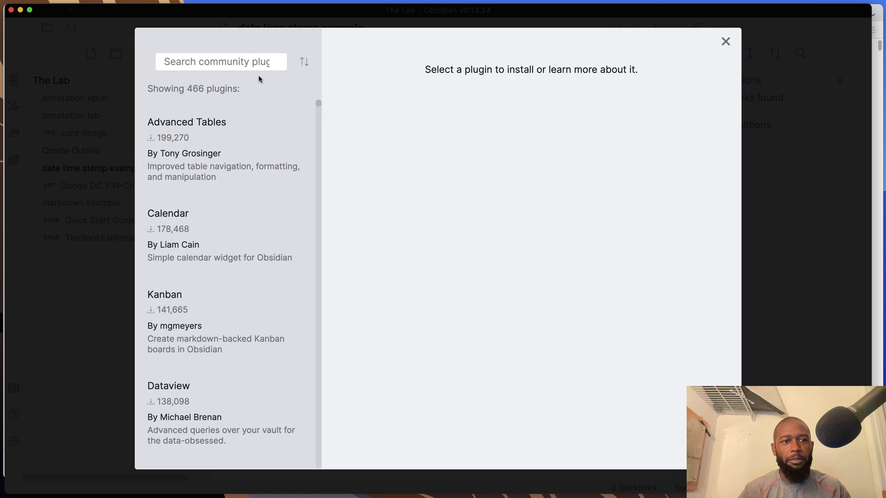
click(252, 61)
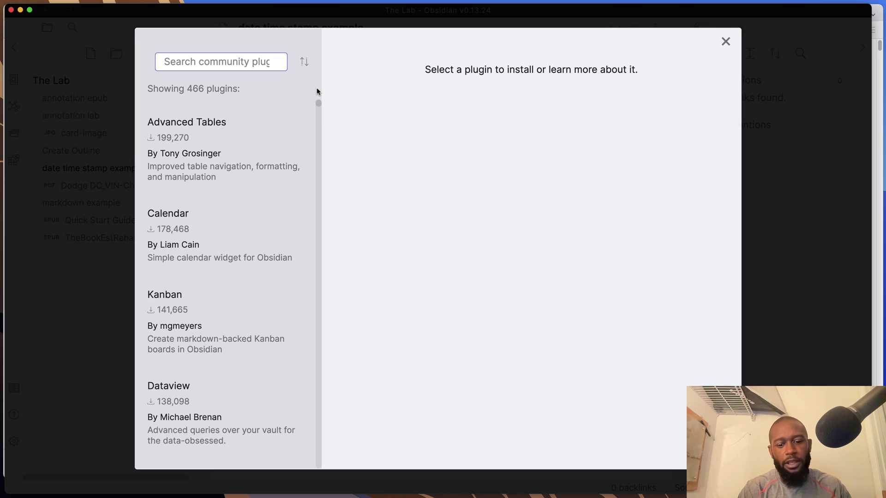
text(natur)
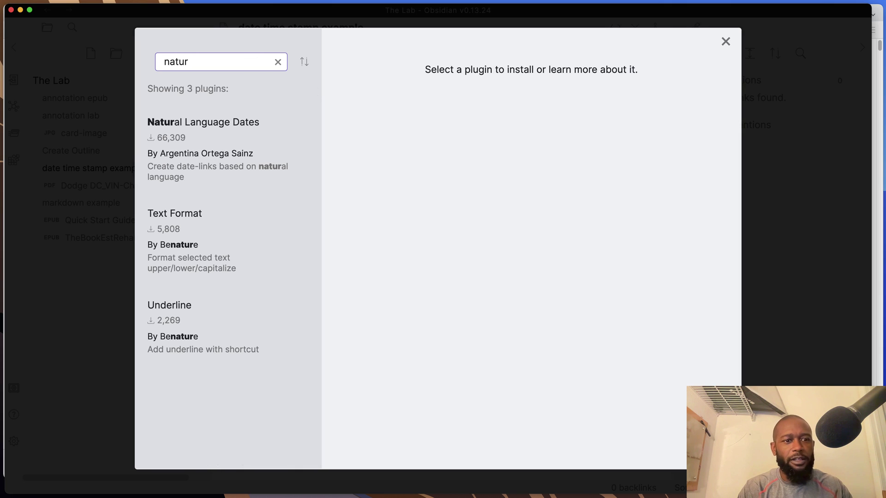
click(203, 146)
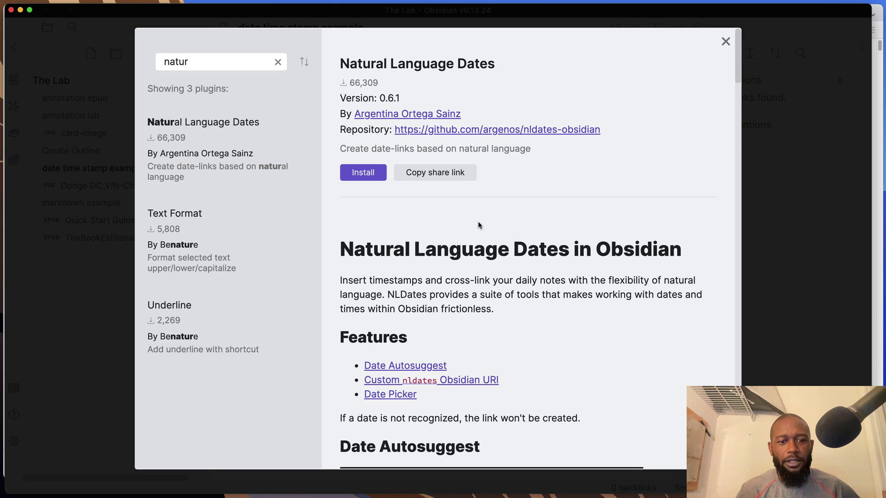
click(367, 173)
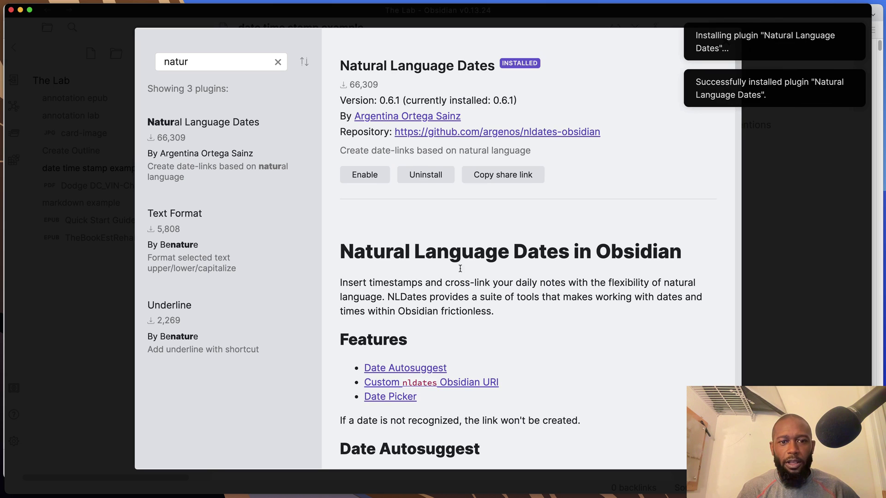
click(376, 178)
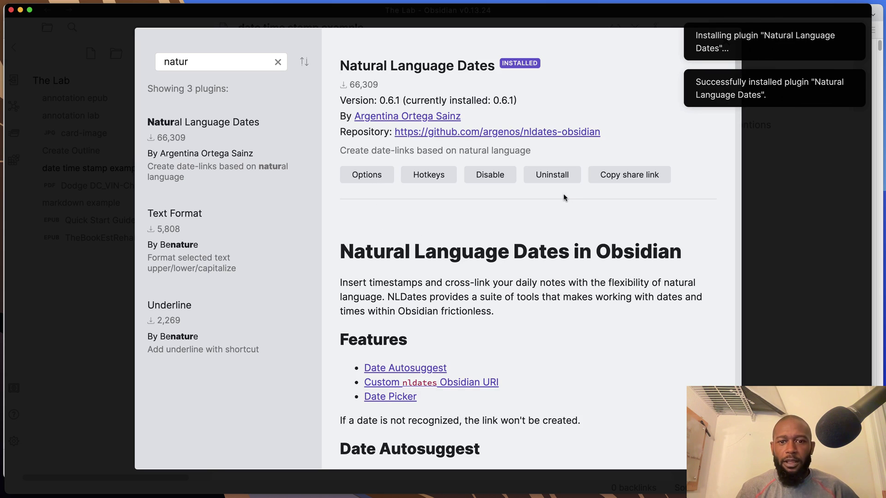
click(366, 177)
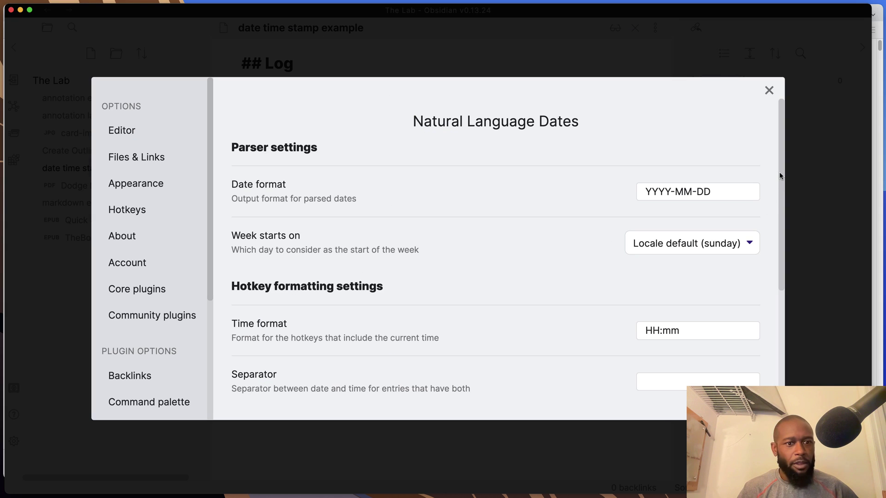
Change the Natural Language Dates time format to HH:mm:ss.
drag(779, 175, 783, 219)
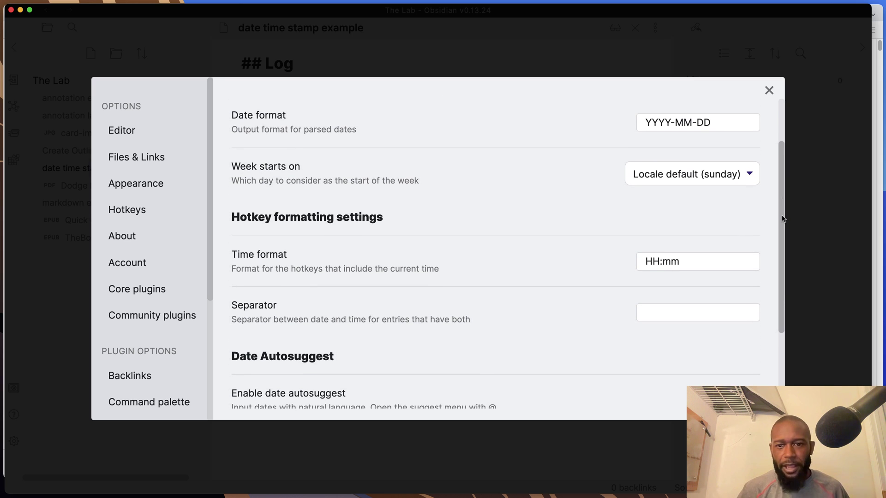
drag(783, 219, 768, 227)
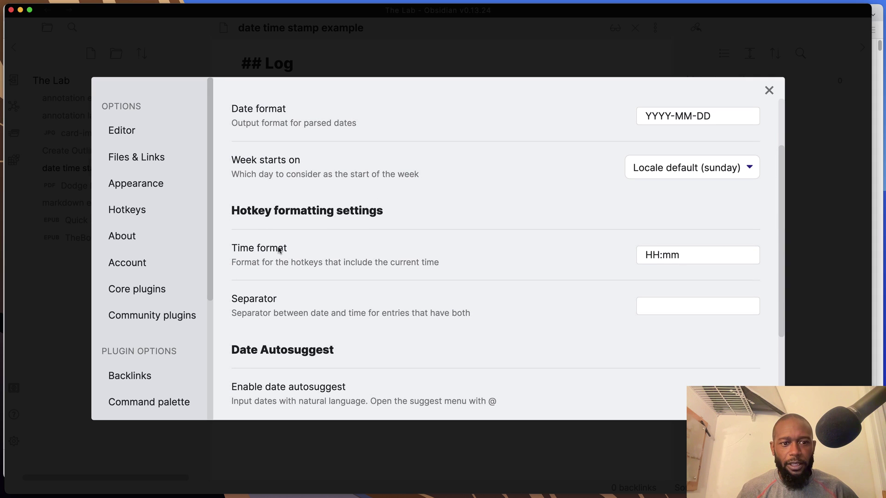
click(692, 254)
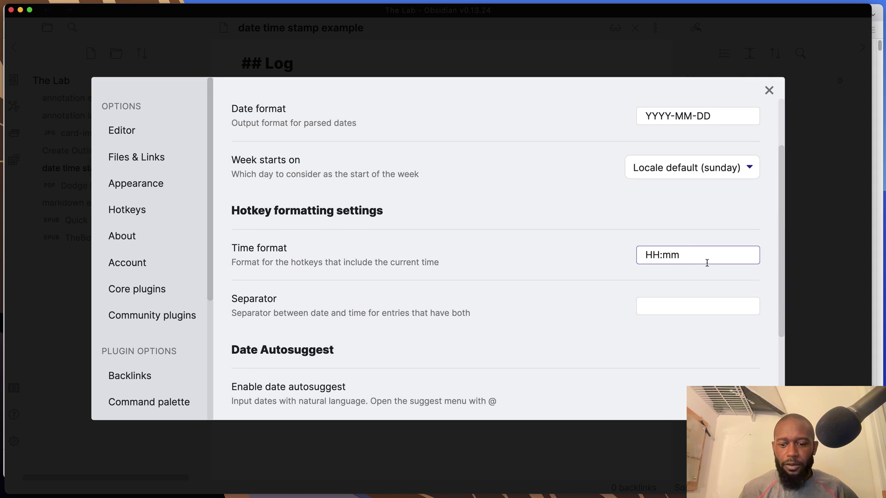
text(:ss)
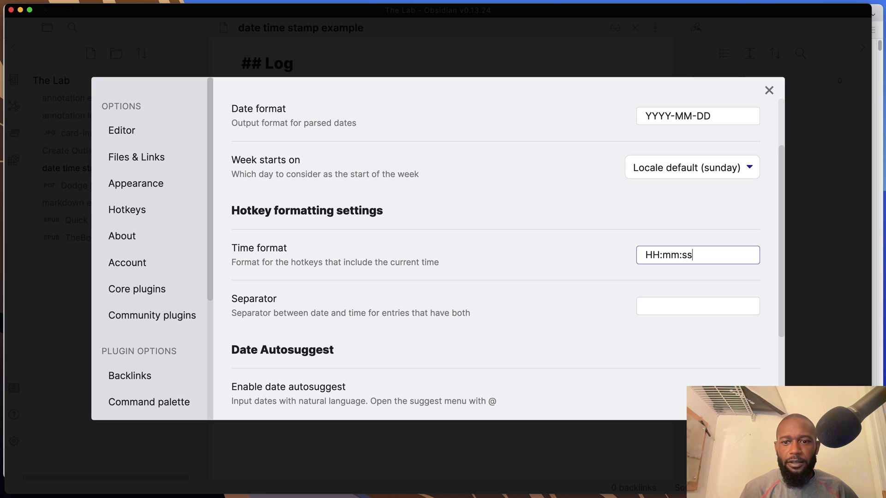
click(713, 117)
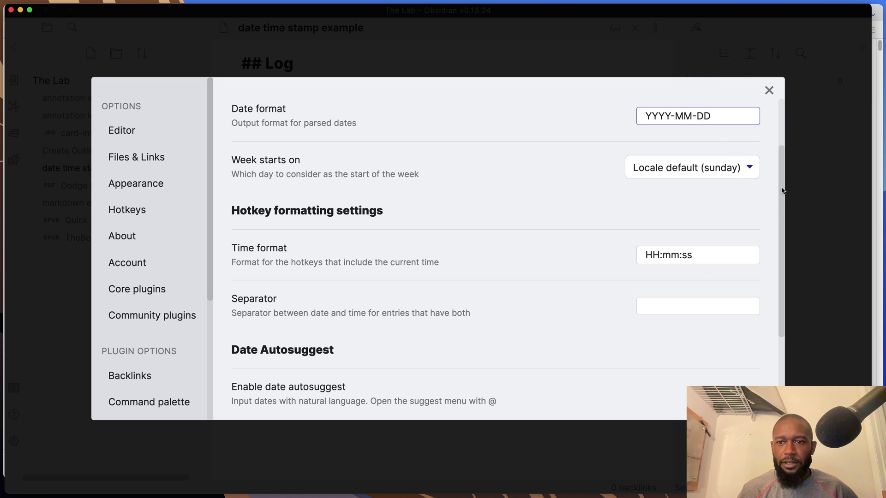
Make the week start on Monday and confirm the autosuggest trigger phrase is @.
click(732, 170)
click(674, 198)
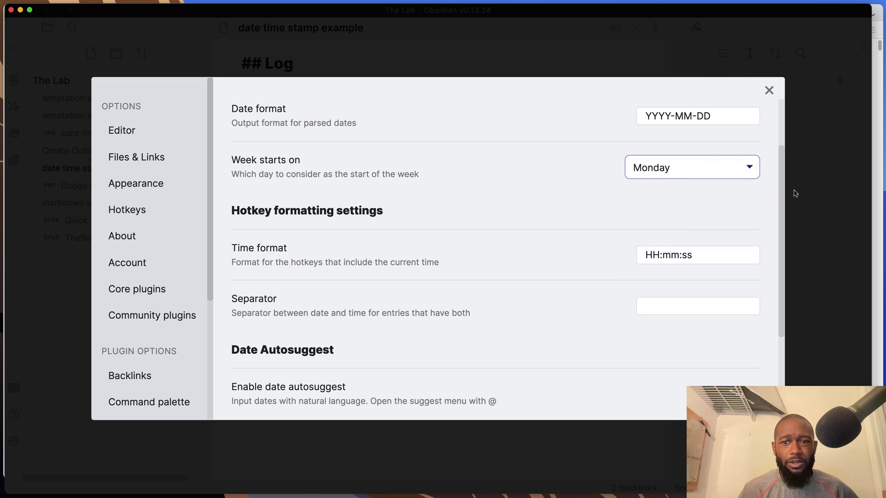
drag(783, 177, 758, 246)
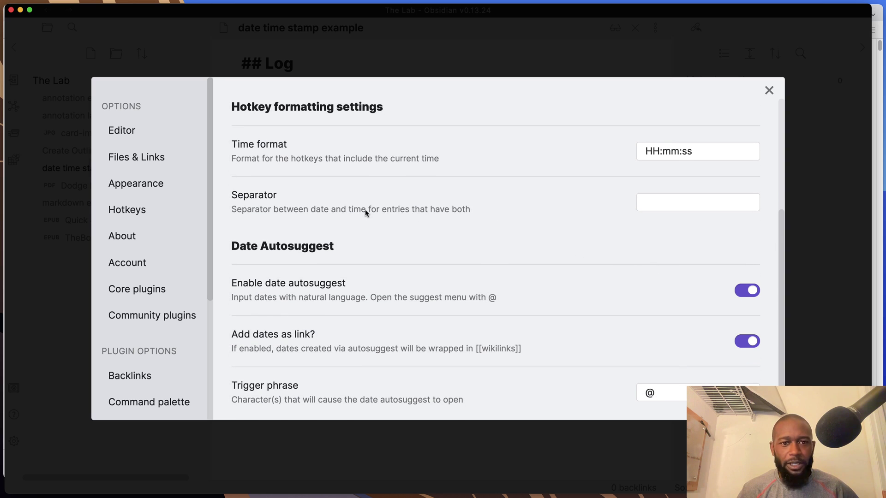
scroll(780, 236, down, 1)
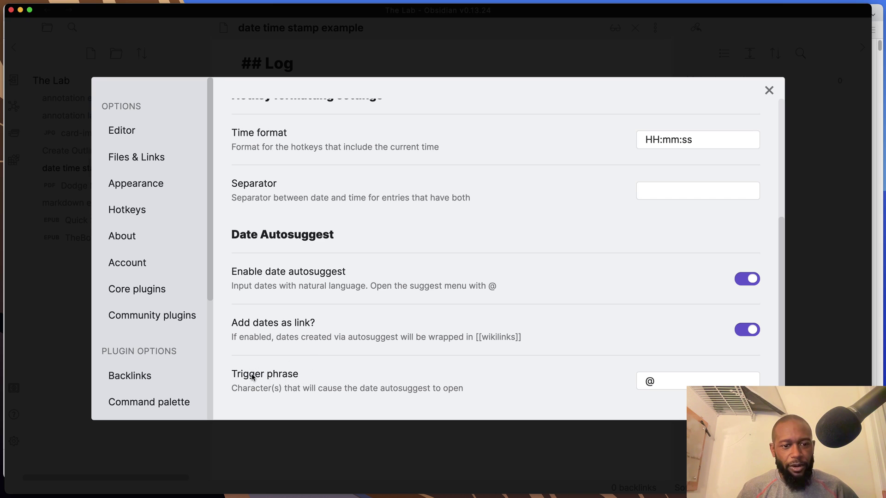
click(676, 381)
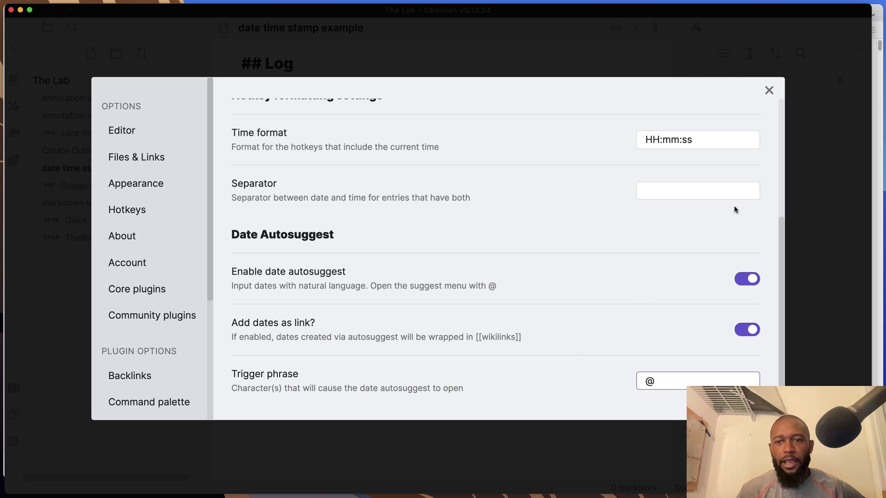
Back in the note, add a Log bullet with today's date [[2022-02-06]] via the @ suggestion Today.
click(769, 91)
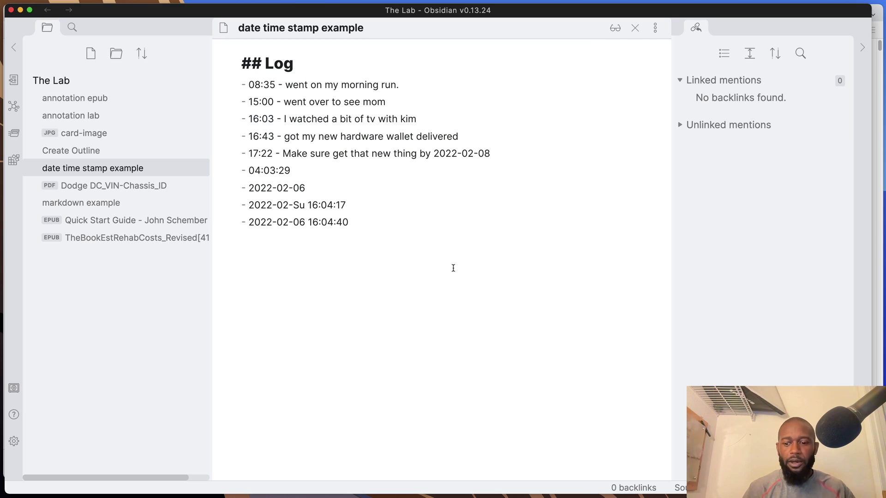
key(Return)
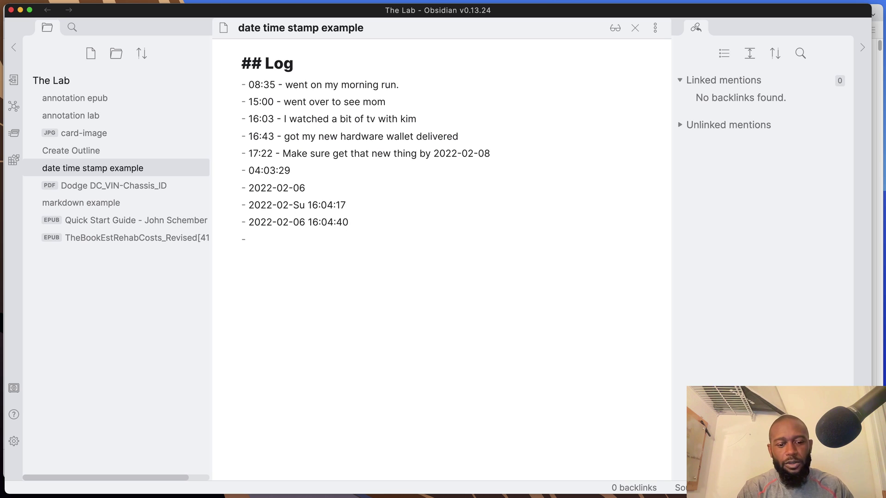
text(@)
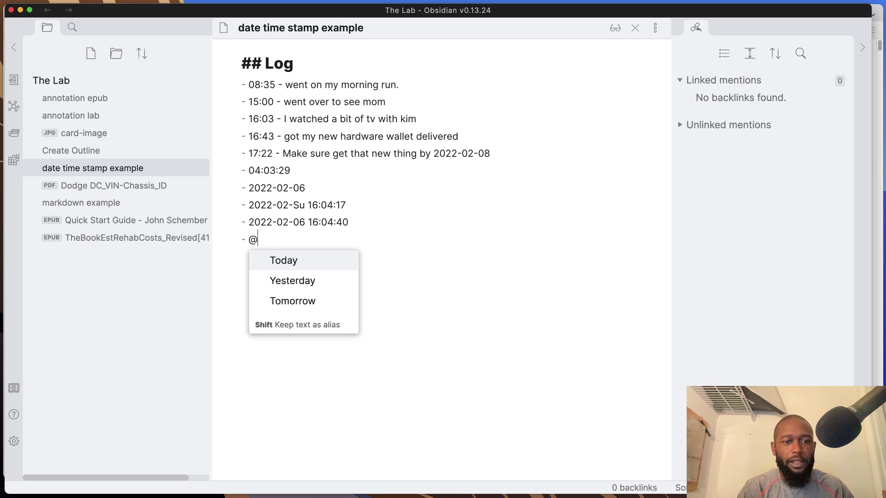
click(296, 265)
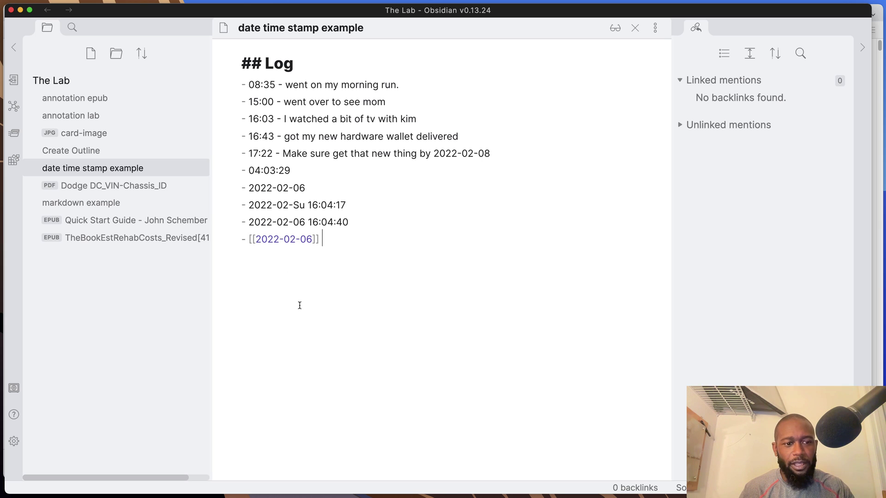
Turn off 'Add dates as link?' in Natural Language Dates settings and close Settings.
click(14, 441)
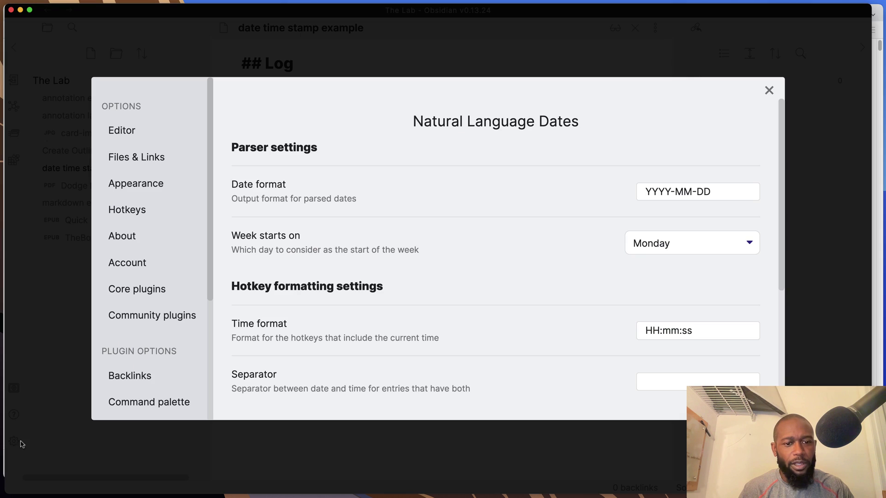
click(176, 315)
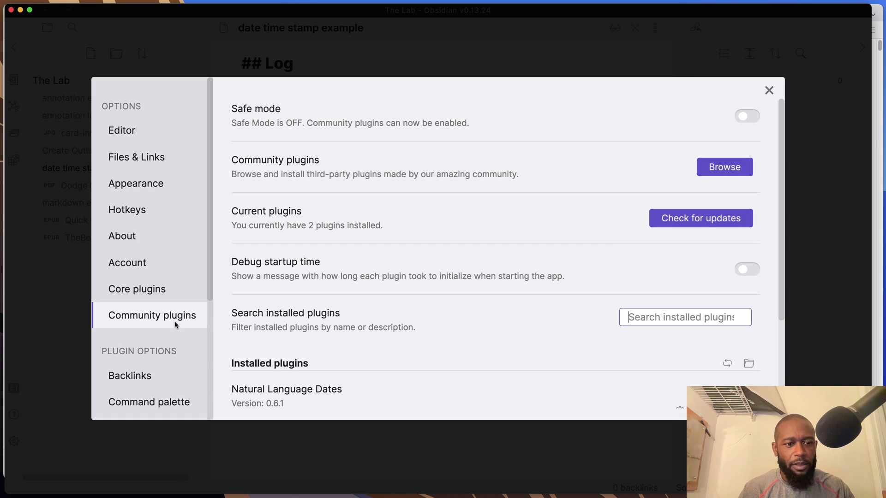
scroll(139, 406, down, 1)
scroll(142, 405, down, 5)
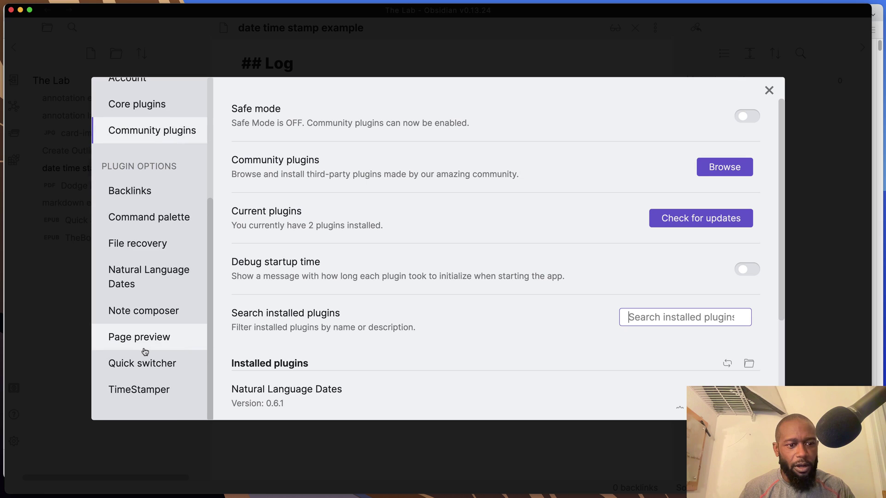
click(146, 297)
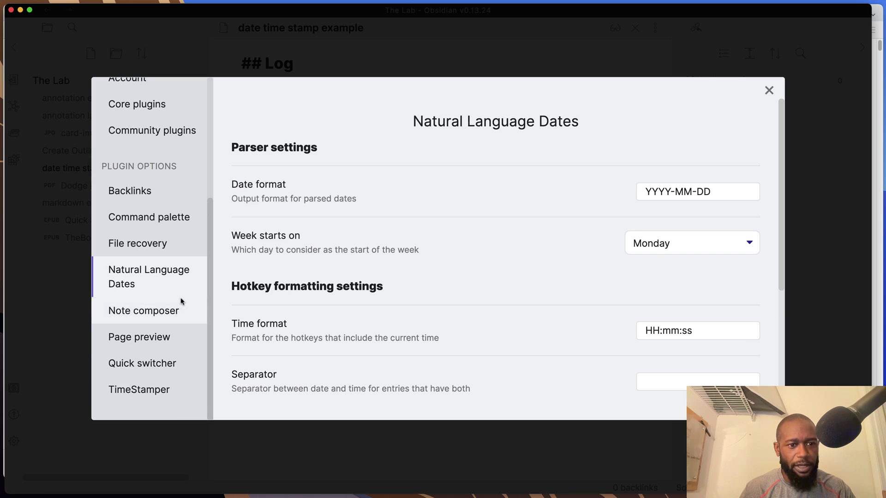
scroll(650, 341, down, 6)
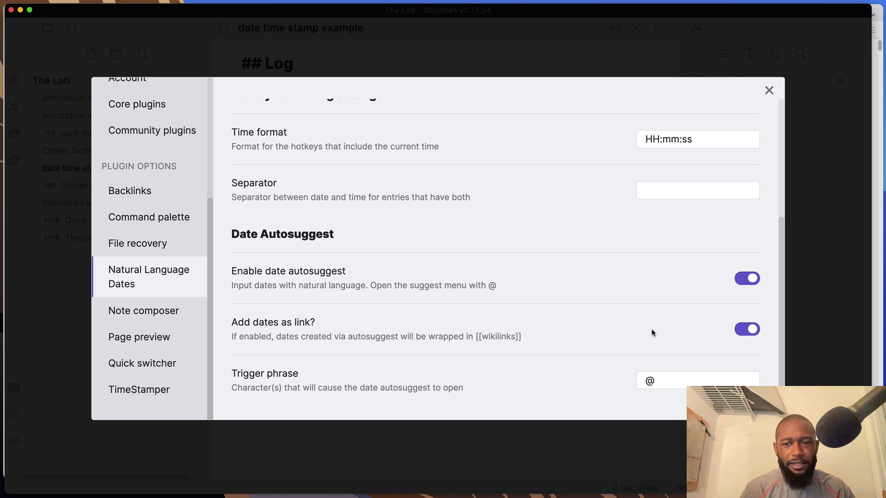
click(738, 331)
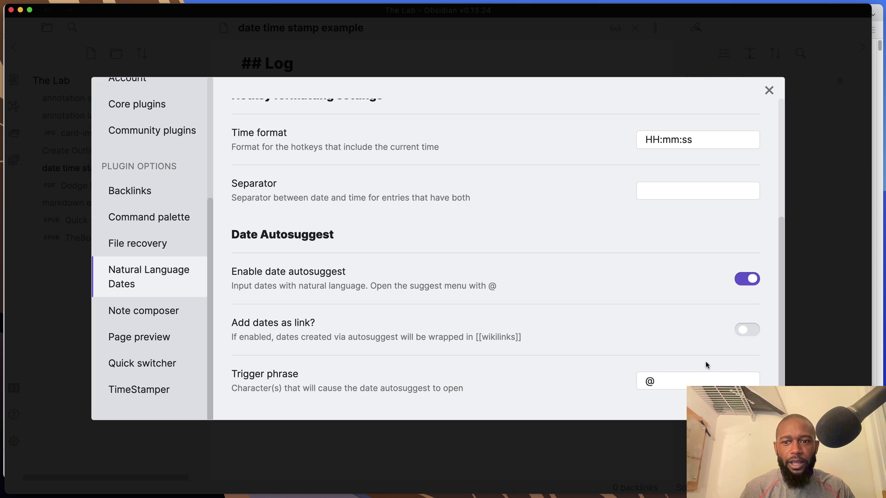
click(746, 332)
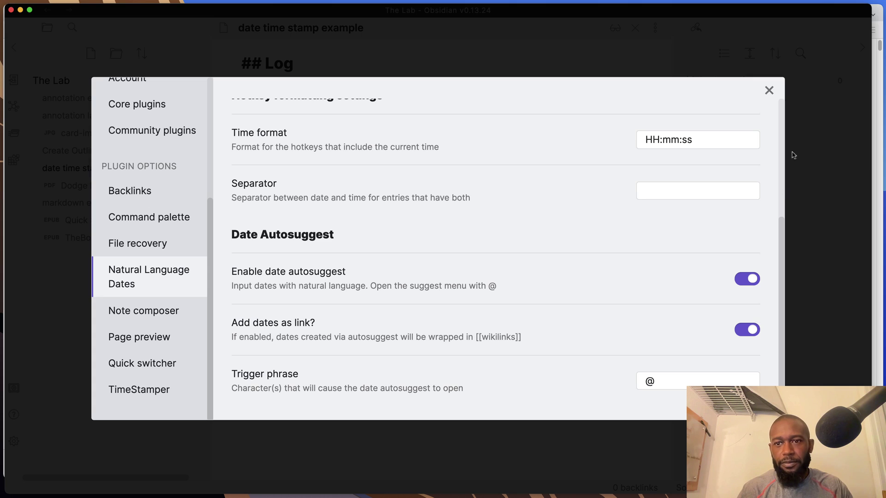
click(747, 336)
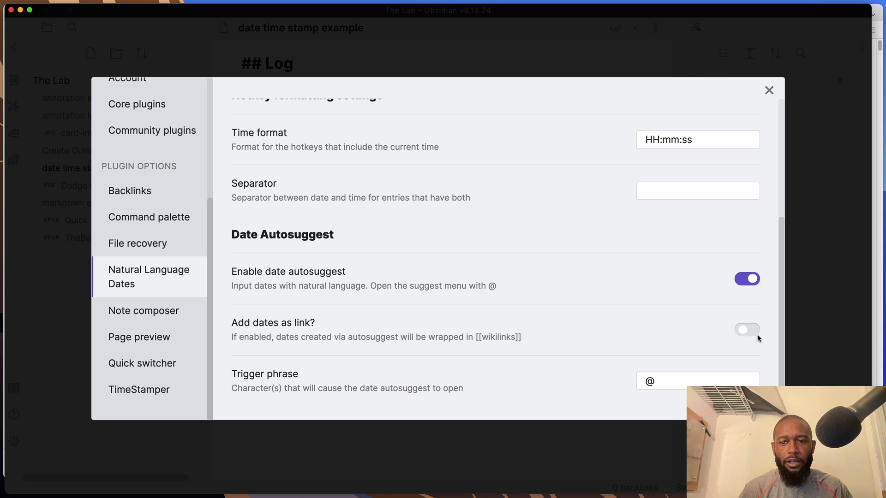
click(768, 91)
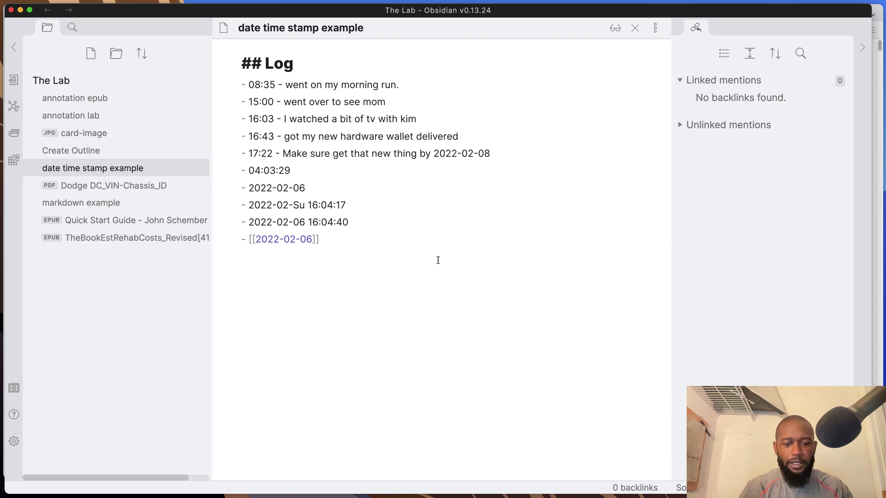
Insert today's date 2022-02-06 as plain text beside the linked date, then start a new bullet.
text(@)
key(Return)
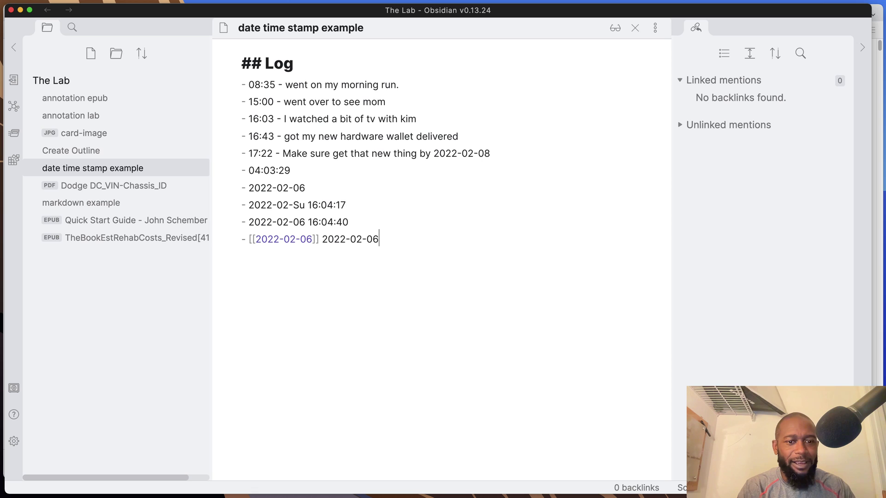
key(Return)
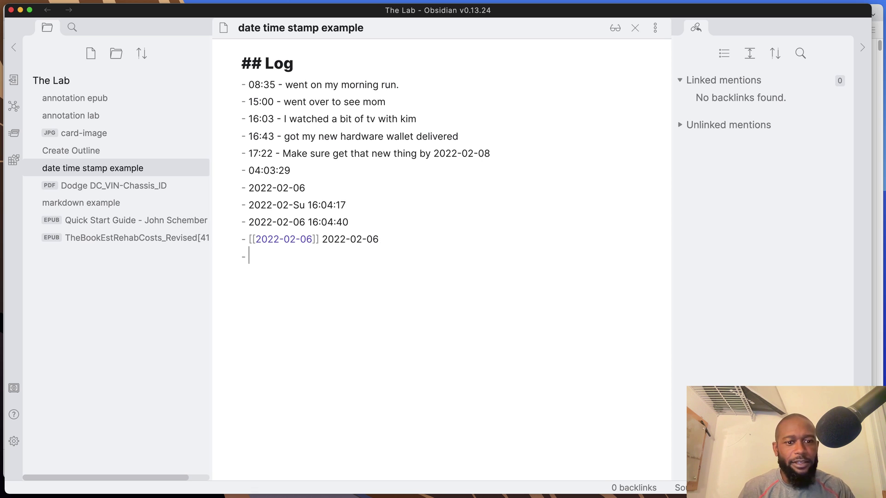
drag(323, 240, 375, 248)
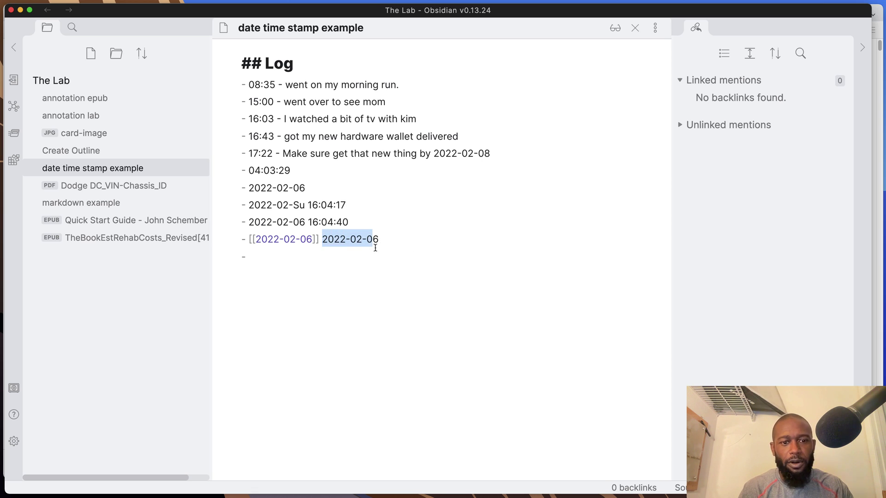
click(280, 266)
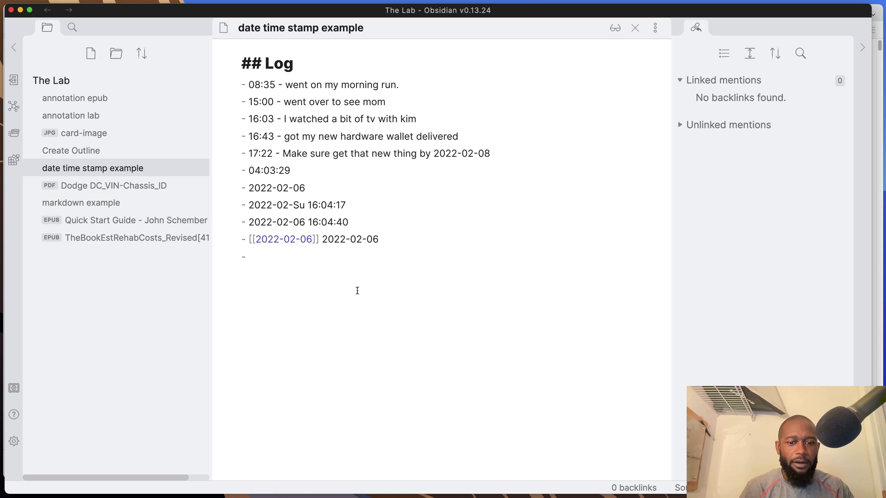
text(@tomo)
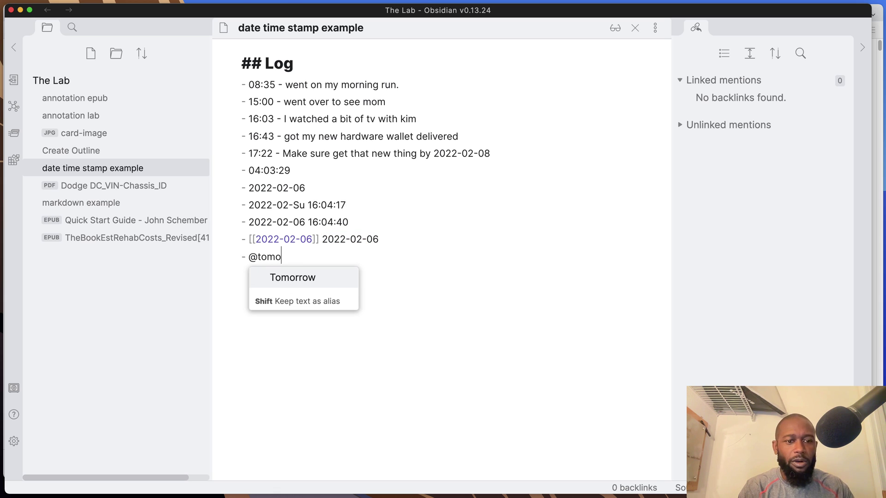
key(Return)
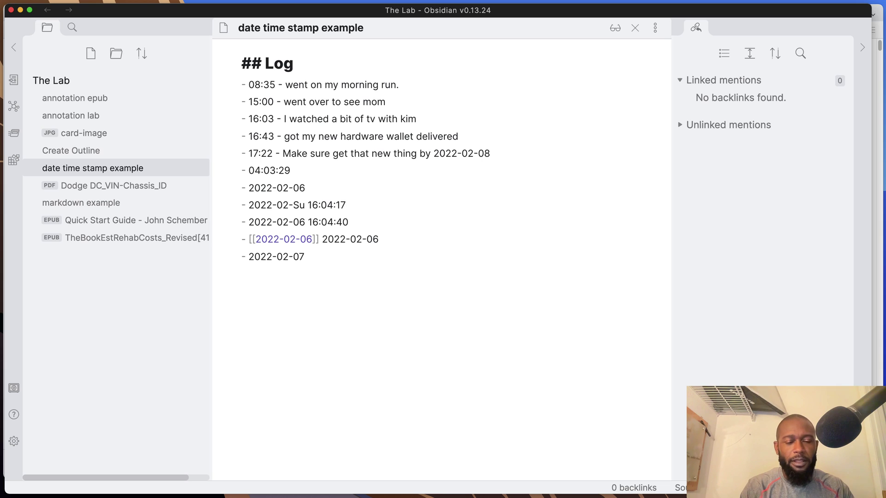
key(Return)
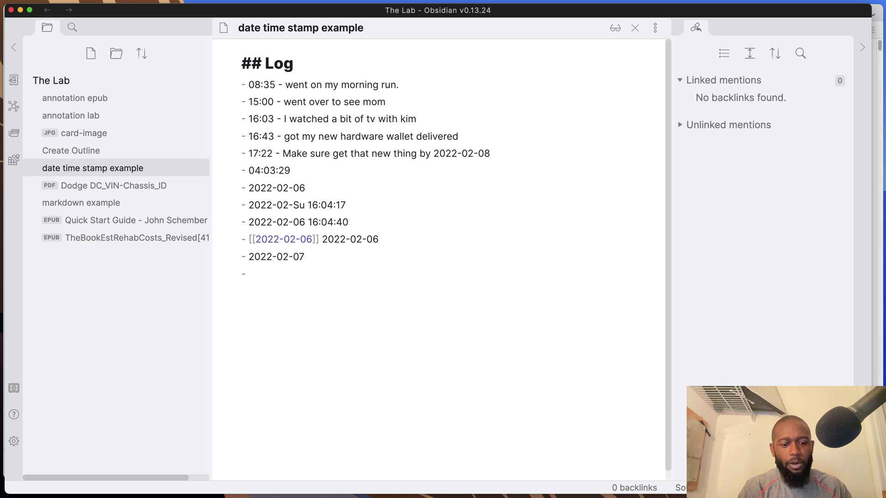
text(@time)
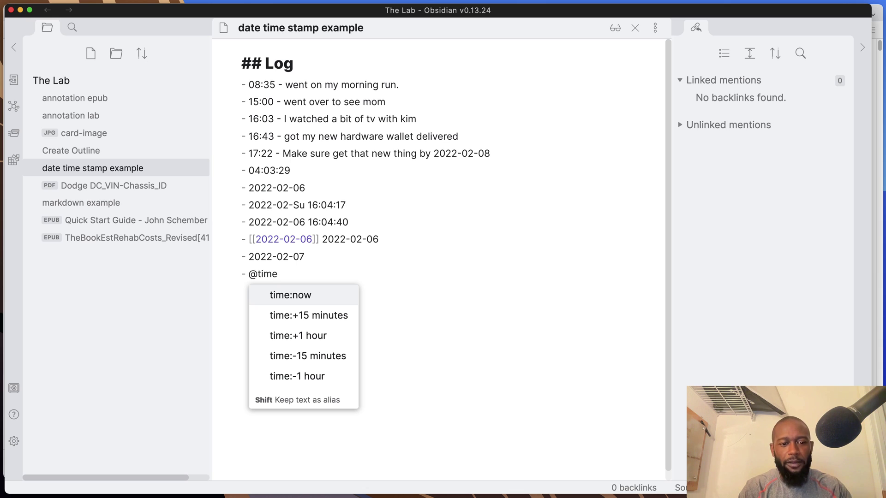
key(Return)
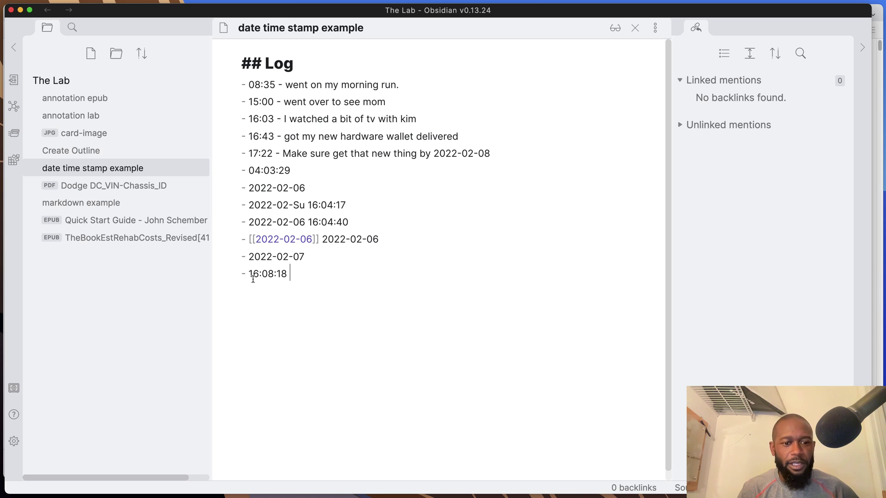
drag(253, 275, 286, 277)
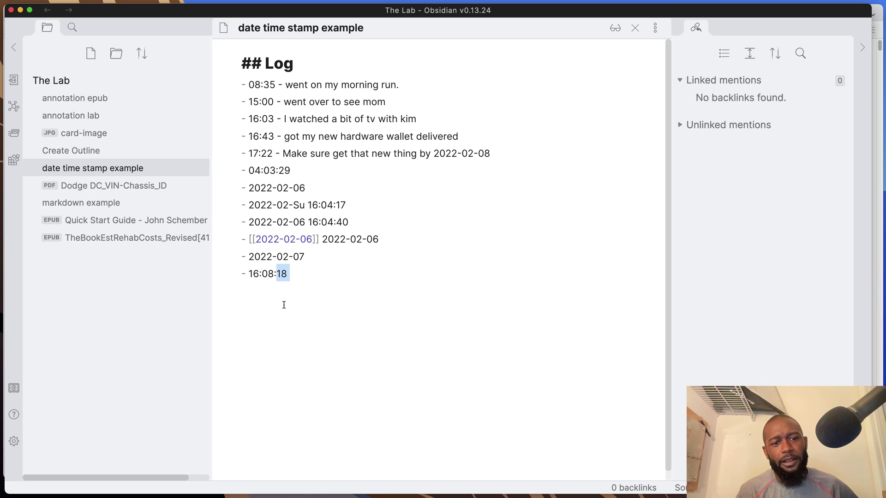
click(297, 273)
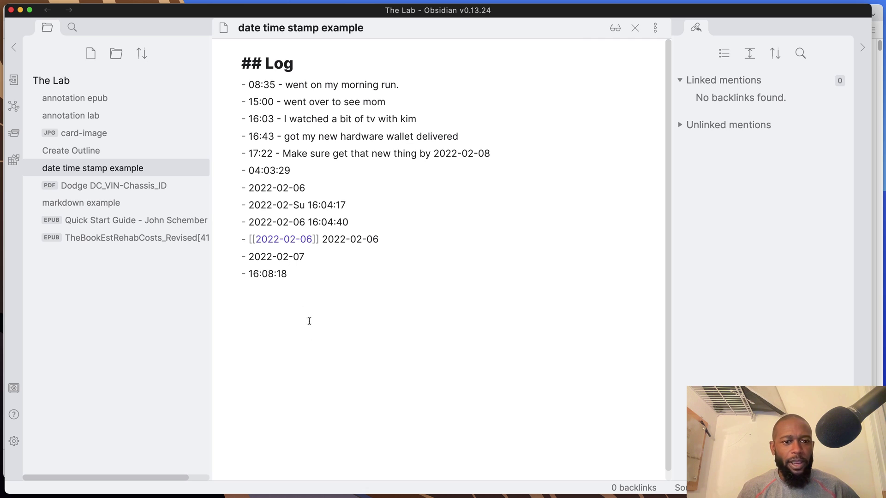
drag(254, 257, 310, 258)
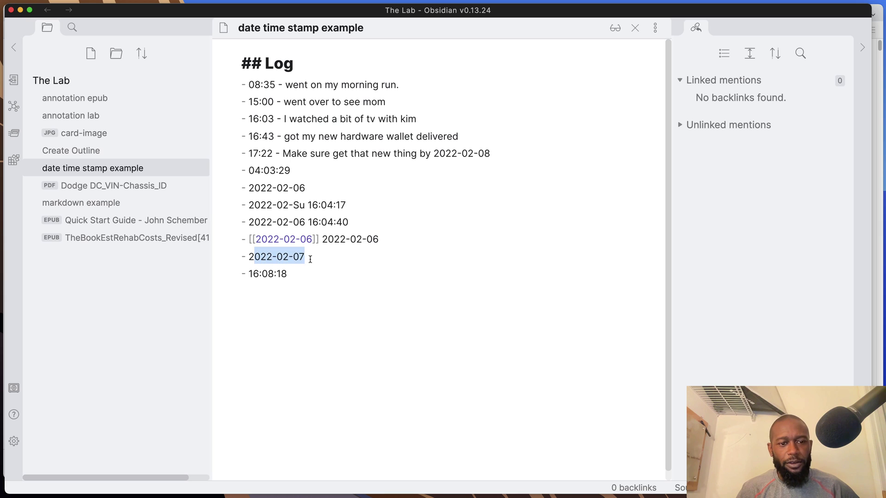
drag(251, 275, 299, 277)
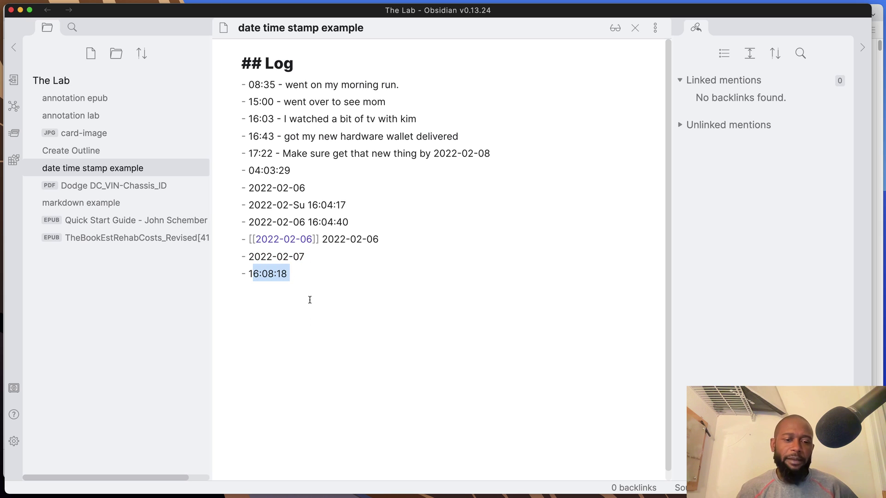
click(321, 275)
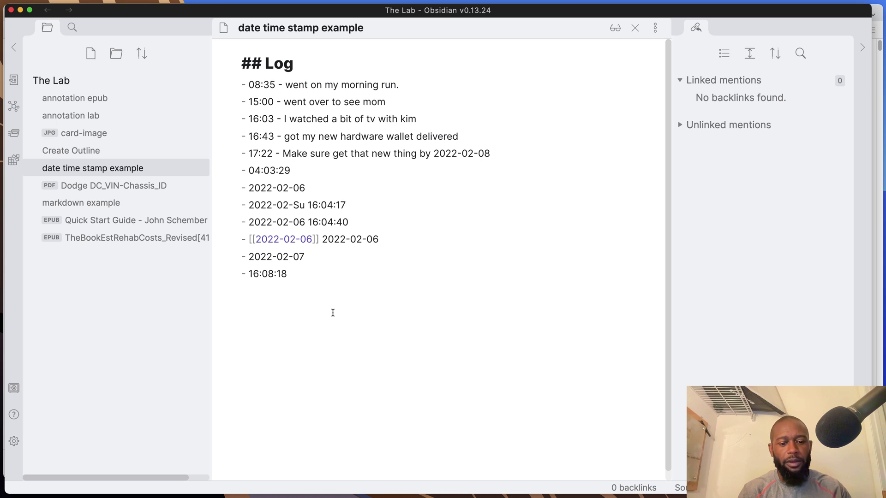
Type @ after 16:08:18 to bring up the Today, Yesterday and Tomorrow date suggestions.
text(@)
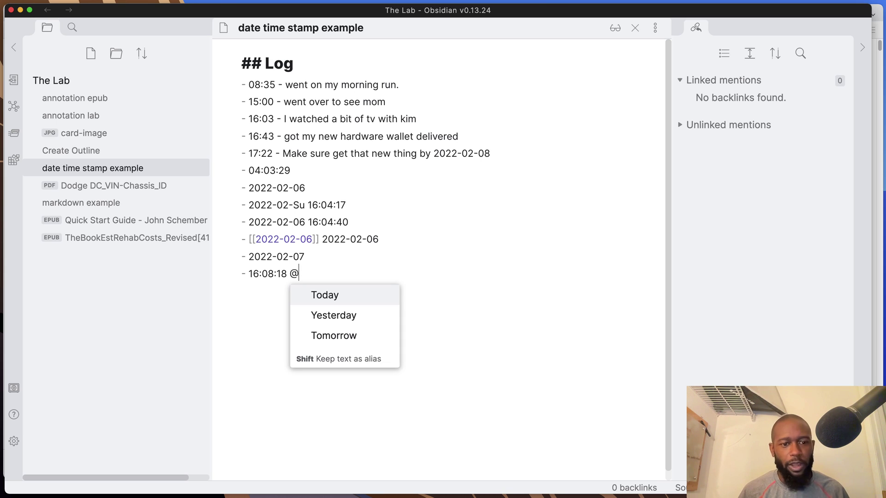